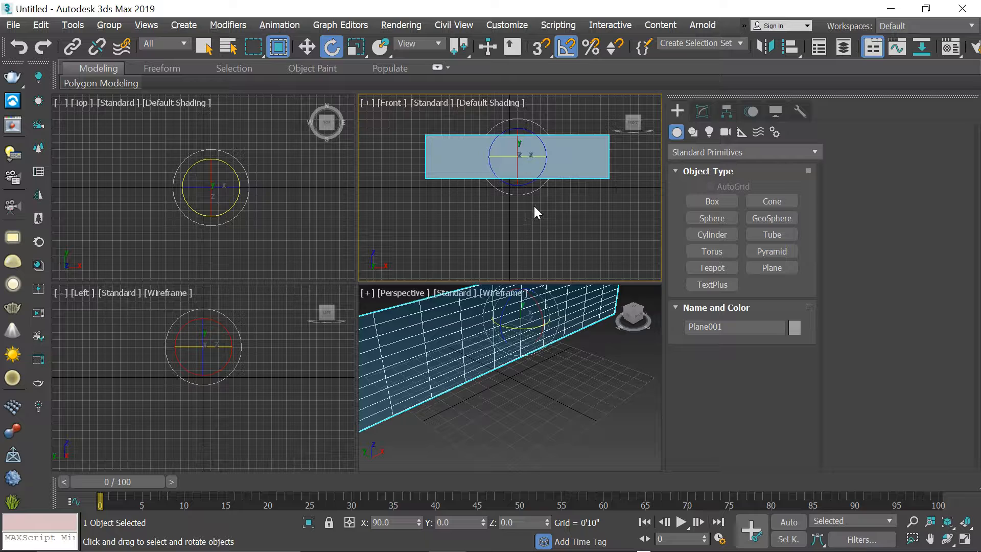
- Frame the plane in all four viewports and bring up its parameters beside a maximized Perspective view
{"action": "right_click", "coordinate": [482, 357]}
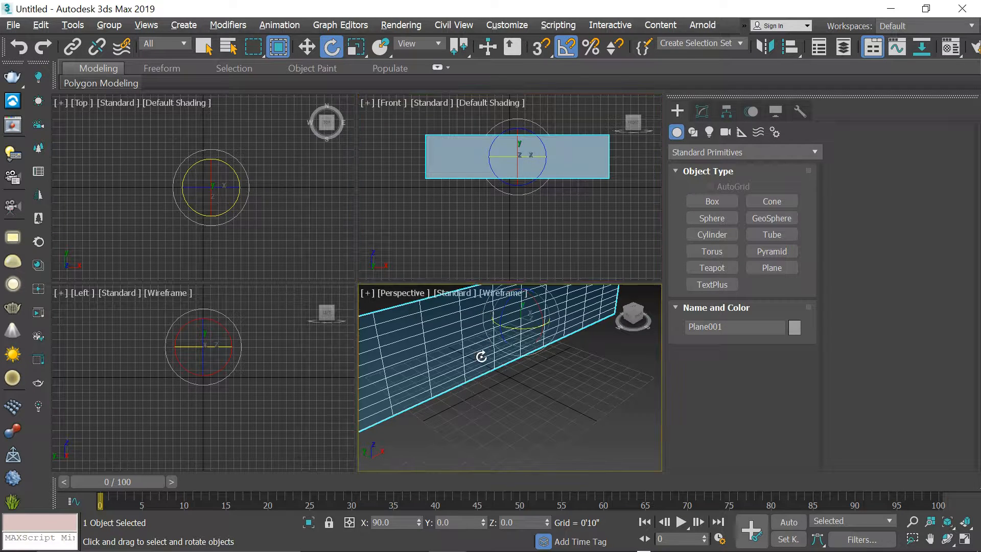
{"action": "key", "text": "z"}
{"action": "right_click", "coordinate": [247, 330]}
{"action": "key", "text": "z"}
{"action": "right_click", "coordinate": [278, 240]}
{"action": "key", "text": "z"}
{"action": "right_click", "coordinate": [506, 188]}
{"action": "key", "text": "z"}
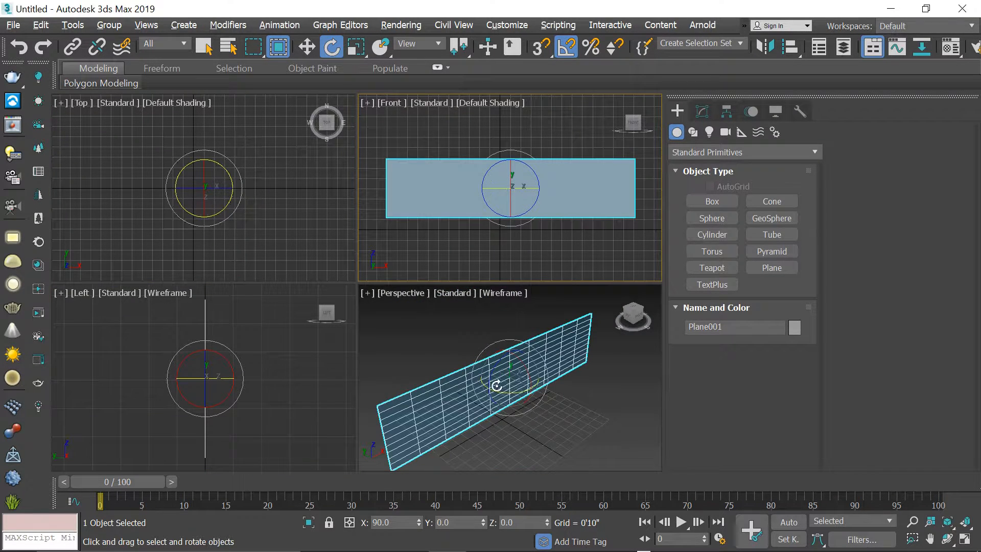
{"action": "key", "text": "alt+w"}
{"action": "middle_click_drag", "start_coordinate": [440, 274], "coordinate": [490, 283], "text": "alt"}
{"action": "left_click", "coordinate": [703, 111]}
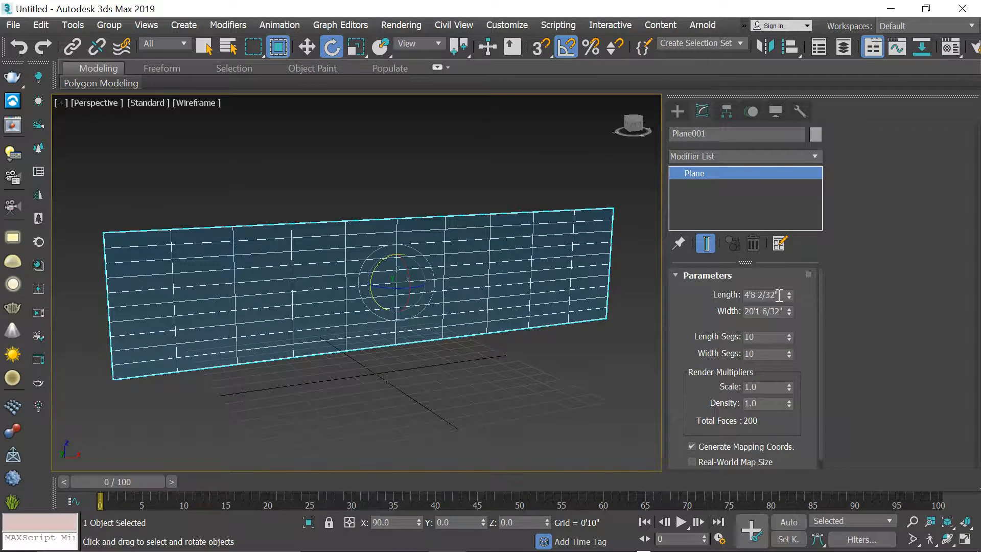
- Set the plane's length to 24 inches and its width to 9 inches
{"action": "left_click_drag", "start_coordinate": [779, 296], "coordinate": [734, 282]}
{"action": "type", "text": "24\""}
{"action": "left_click", "coordinate": [772, 311]}
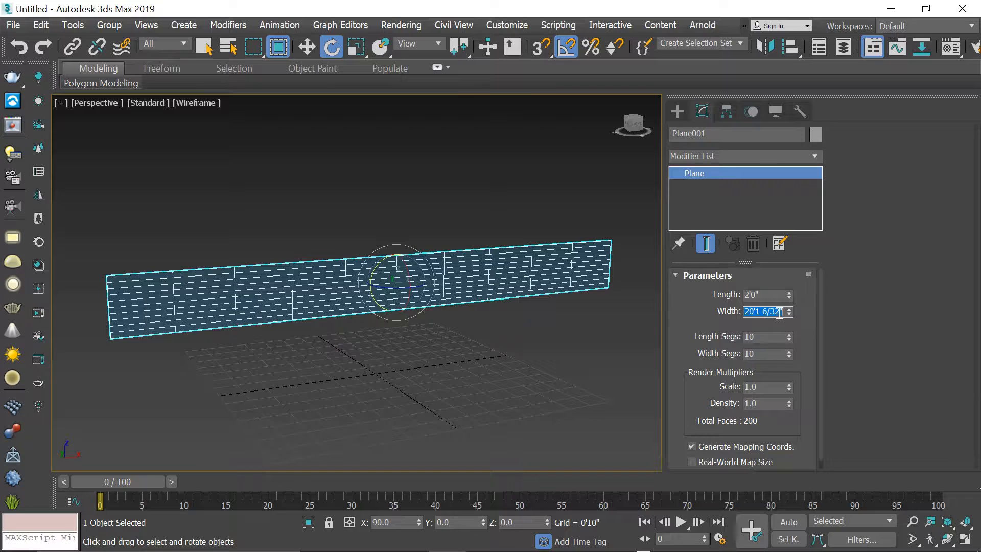
{"action": "key", "text": "Tab"}
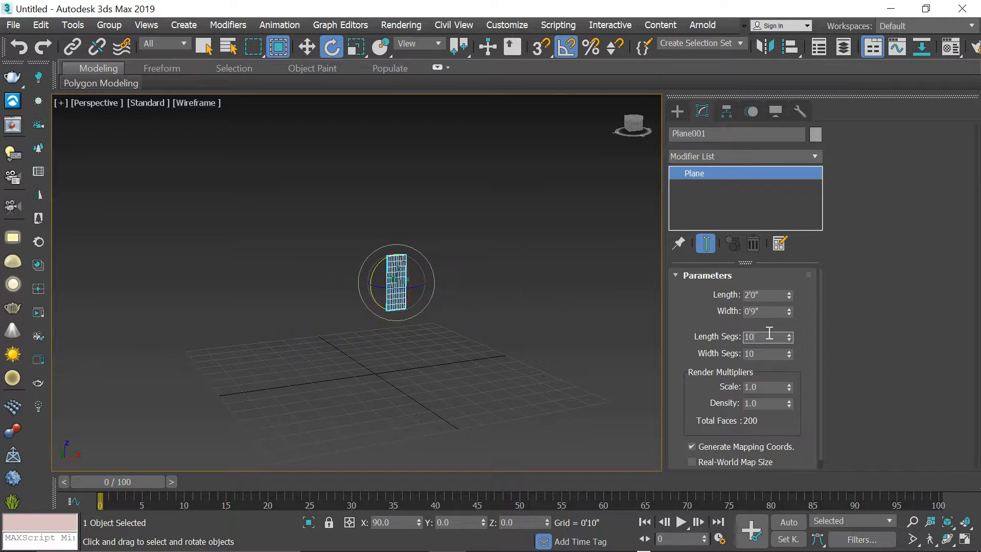
- Set the plane's length to 9 inches and its width to 24 inches
{"action": "scroll", "coordinate": [409, 284], "scroll_direction": "up", "scroll_amount": 5}
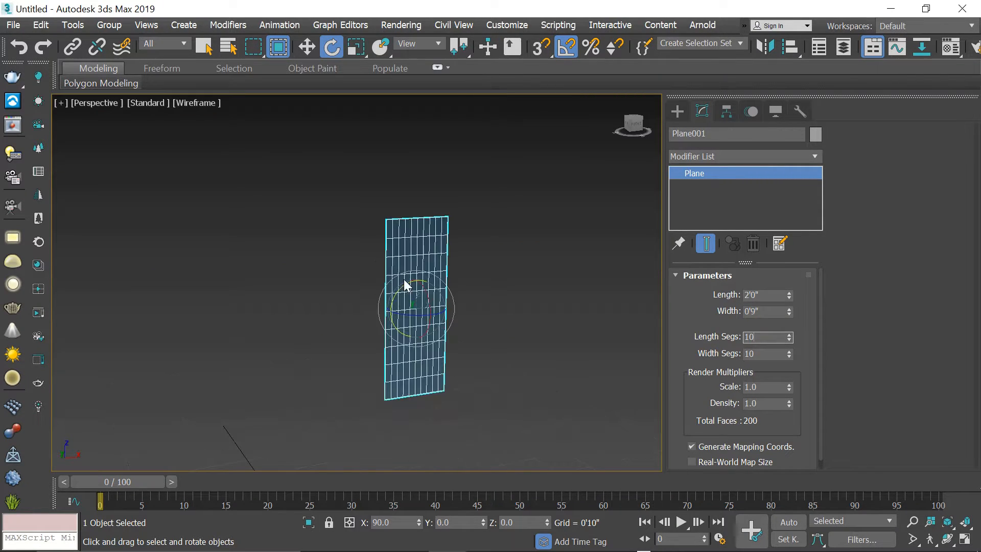
{"action": "left_click", "coordinate": [763, 296]}
{"action": "type", "text": "9"}
{"action": "key", "text": "Tab"}
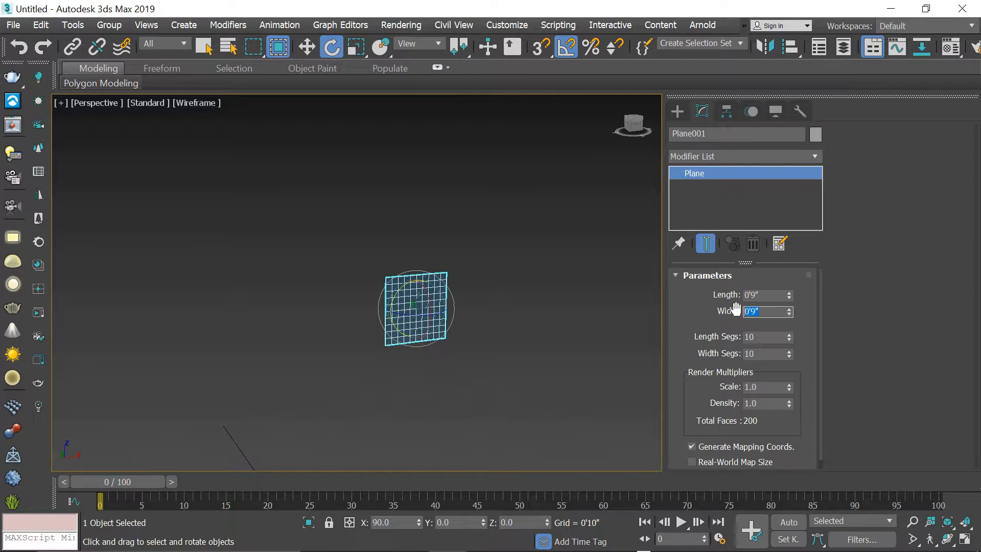
{"action": "type", "text": "24"}
{"action": "key", "text": "Tab"}
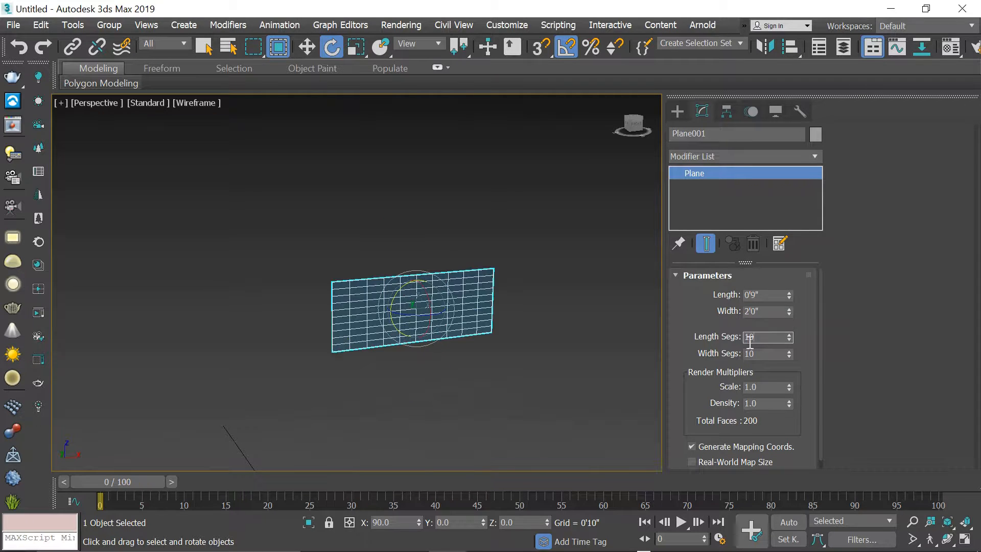
- Move the plane to the world origin by resetting its X, Y and Z position to 0
{"action": "left_click_drag", "start_coordinate": [468, 330], "coordinate": [472, 315]}
{"action": "key", "text": "w"}
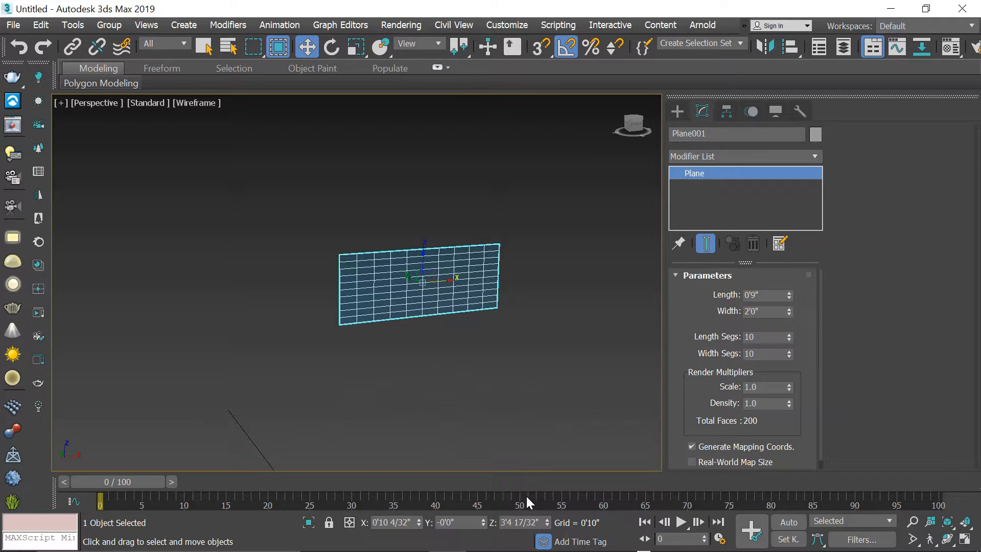
{"action": "right_click", "coordinate": [546, 519]}
{"action": "right_click", "coordinate": [419, 521]}
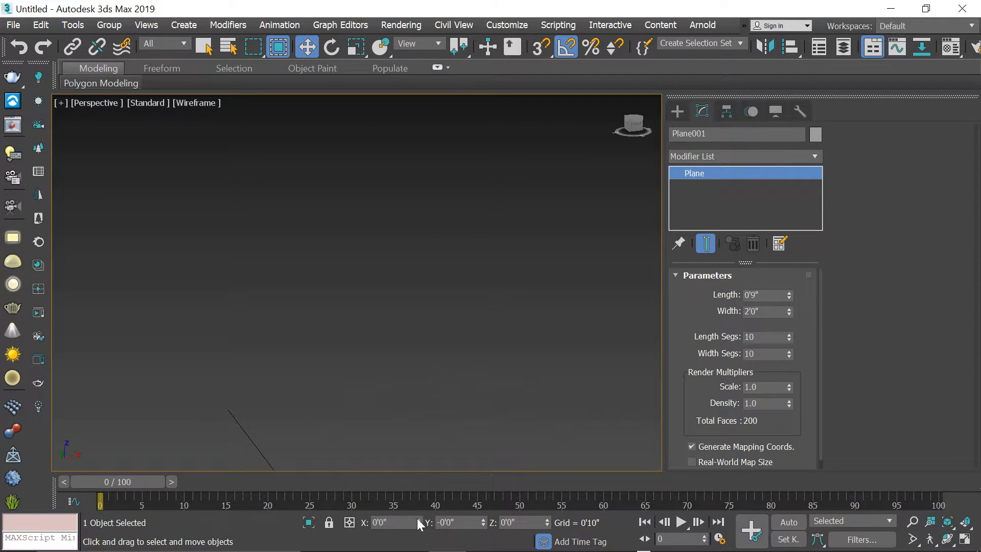
{"action": "right_click", "coordinate": [485, 520]}
{"action": "key", "text": "z"}
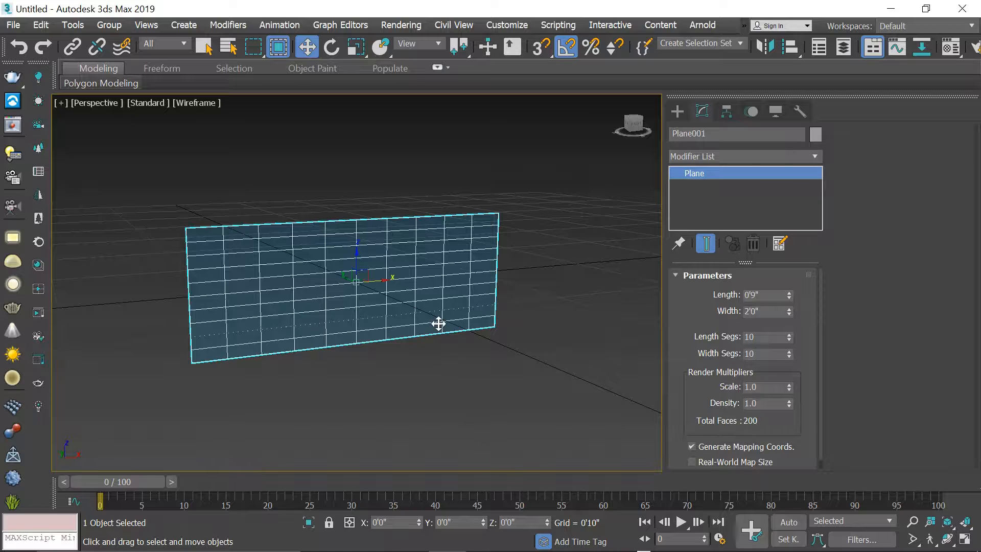
- Raise the plane along Z to about 5 inches and display it shaded with edged faces
{"action": "middle_click_drag", "start_coordinate": [461, 337], "coordinate": [468, 346]}
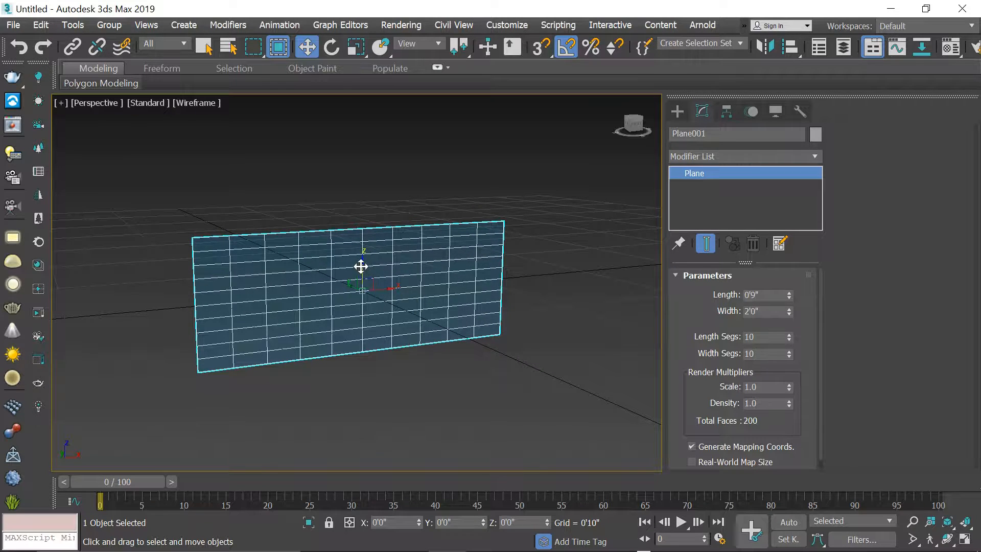
{"action": "left_click_drag", "start_coordinate": [361, 267], "coordinate": [366, 204]}
{"action": "mouse_move", "coordinate": [366, 204]}
{"action": "middle_mouse_down", "text": "alt"}
{"action": "mouse_move", "coordinate": [499, 322]}
{"action": "mouse_move", "coordinate": [443, 302]}
{"action": "mouse_move", "coordinate": [463, 286]}
{"action": "middle_mouse_up", "text": "alt"}
{"action": "key", "text": "F3"}
{"action": "key", "text": "z"}
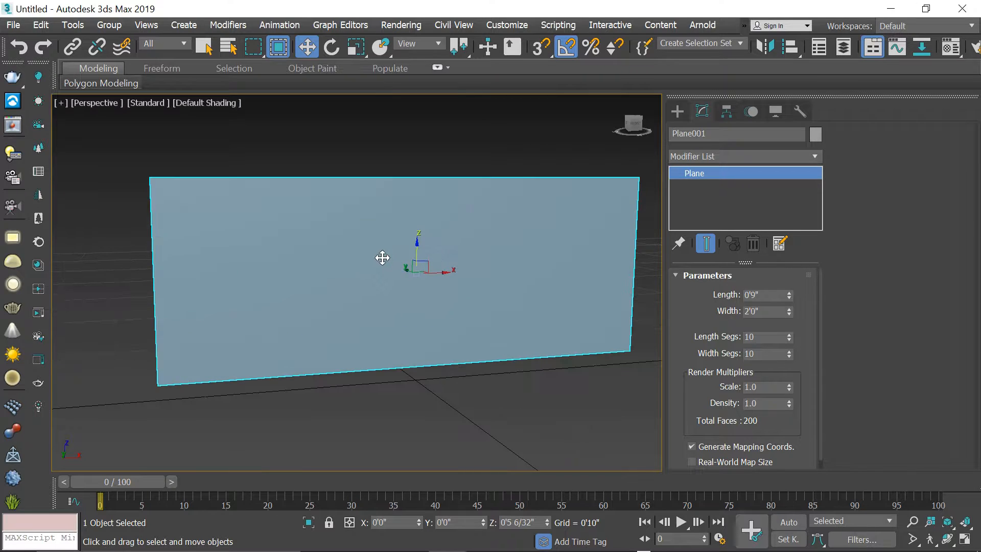
{"action": "key", "text": "F4"}
{"action": "mouse_move", "coordinate": [407, 262]}
{"action": "middle_mouse_down", "text": "alt"}
{"action": "mouse_move", "coordinate": [438, 282]}
{"action": "mouse_move", "coordinate": [423, 293]}
{"action": "middle_mouse_up", "text": "alt"}
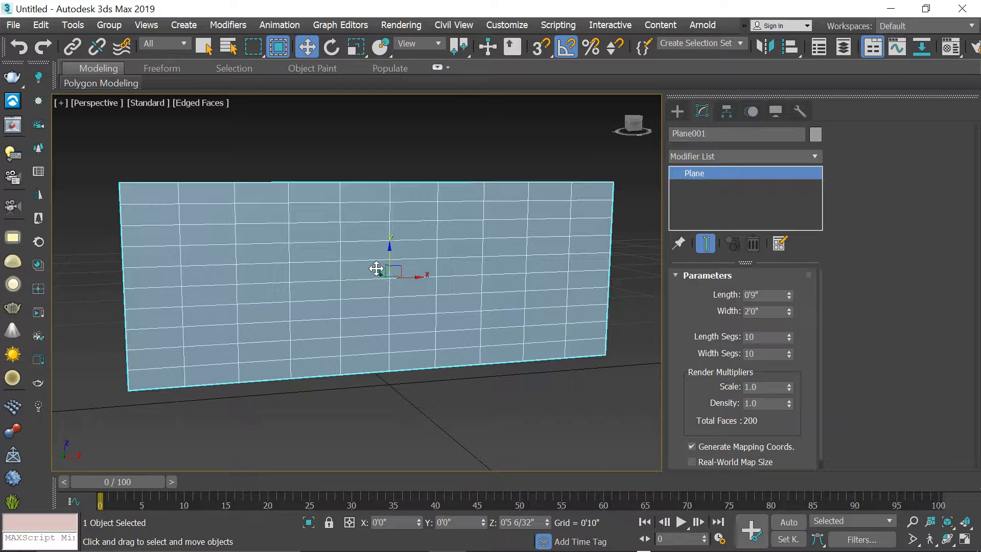
- Convert the plane to an Editable Poly
{"action": "right_click", "coordinate": [332, 226]}
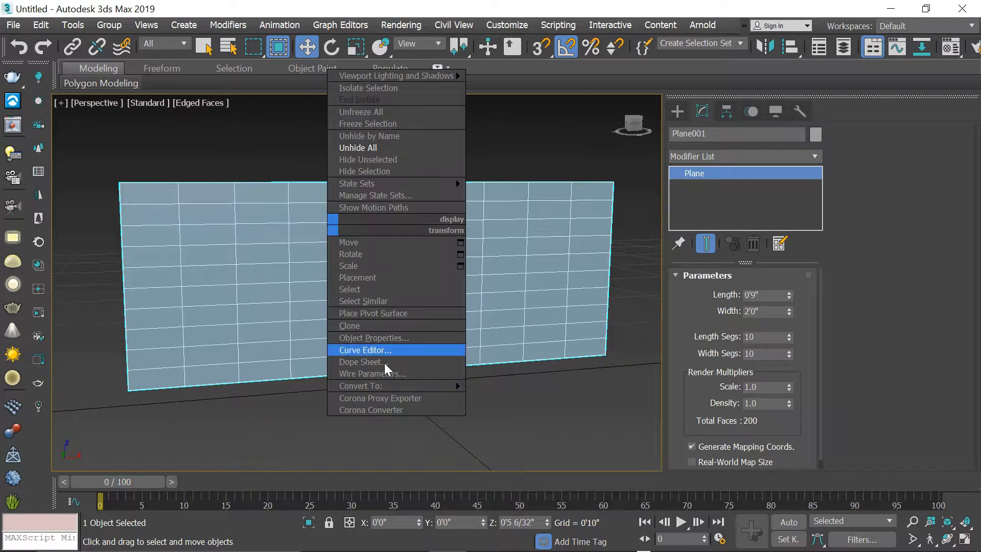
{"action": "mouse_move", "coordinate": [429, 387]}
{"action": "left_click", "coordinate": [495, 397]}
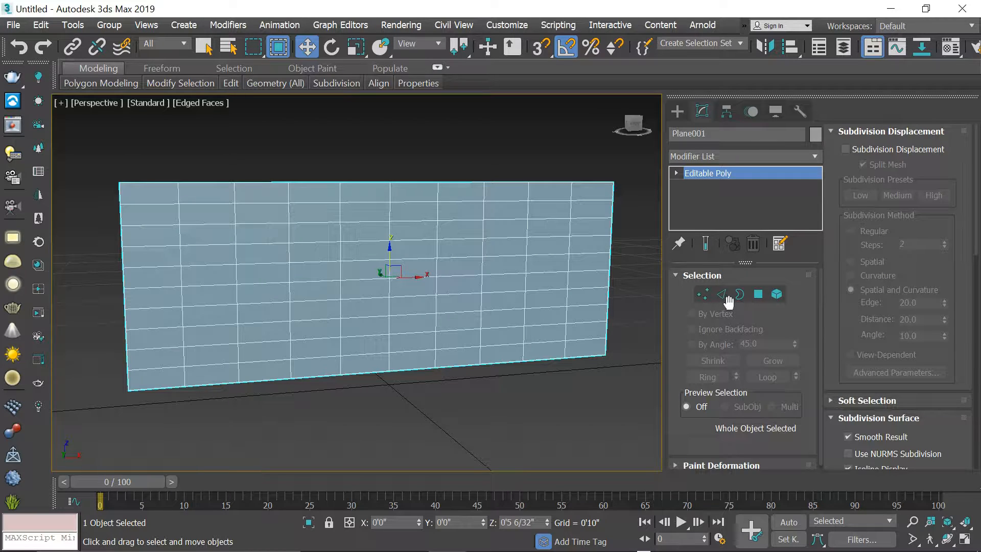
- Remove the four edges meeting at one grid point near each upper corner of the plane, and check the remaining vertices
{"action": "left_click", "coordinate": [722, 295]}
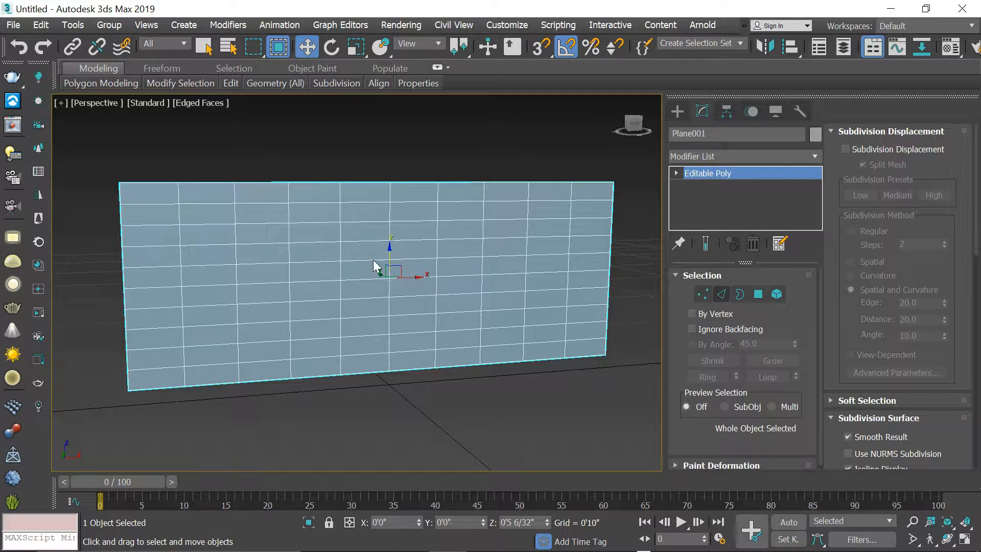
{"action": "left_click", "coordinate": [234, 242]}
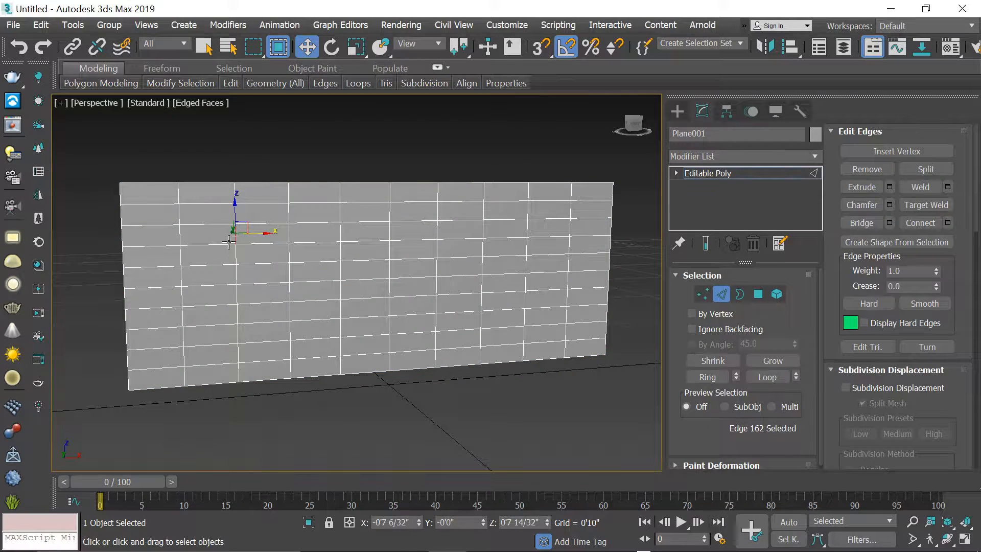
{"action": "left_click", "coordinate": [255, 244], "text": "ctrl"}
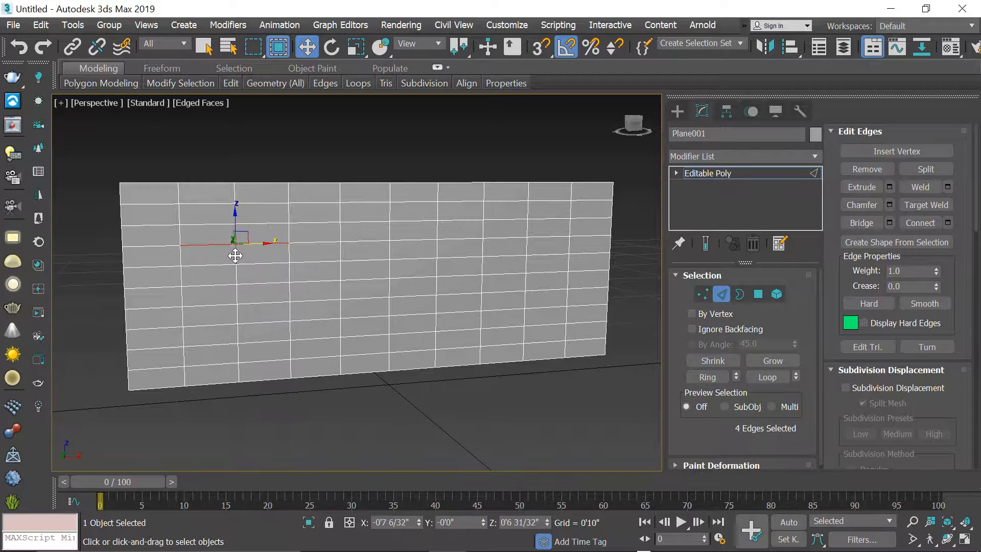
{"action": "key", "text": "BackSpace"}
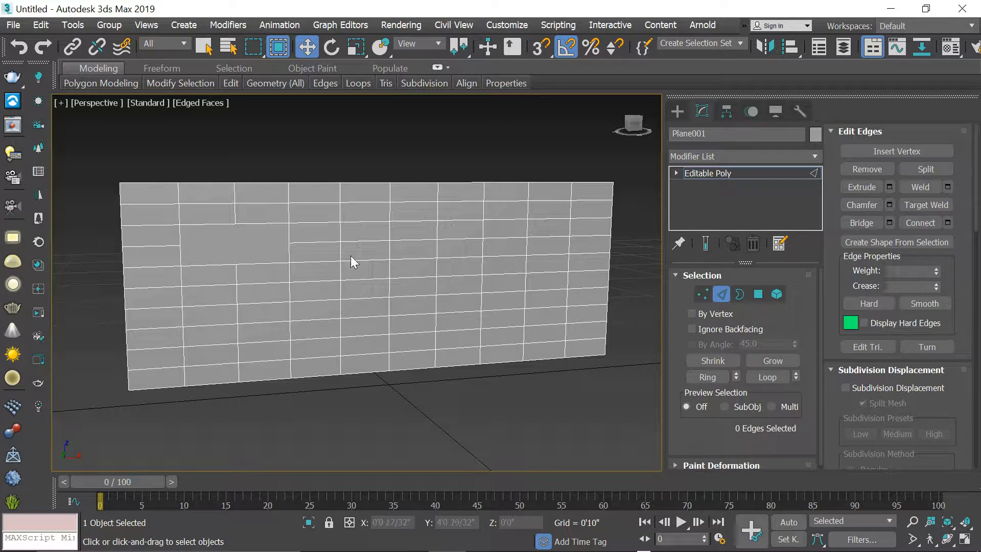
{"action": "left_click", "coordinate": [528, 225]}
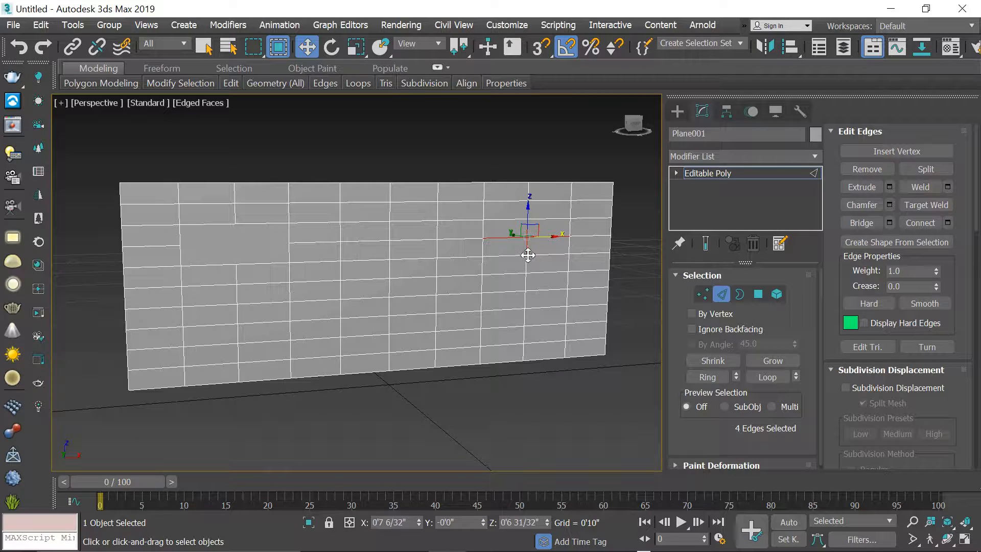
{"action": "key", "text": "BackSpace"}
{"action": "left_click", "coordinate": [703, 294]}
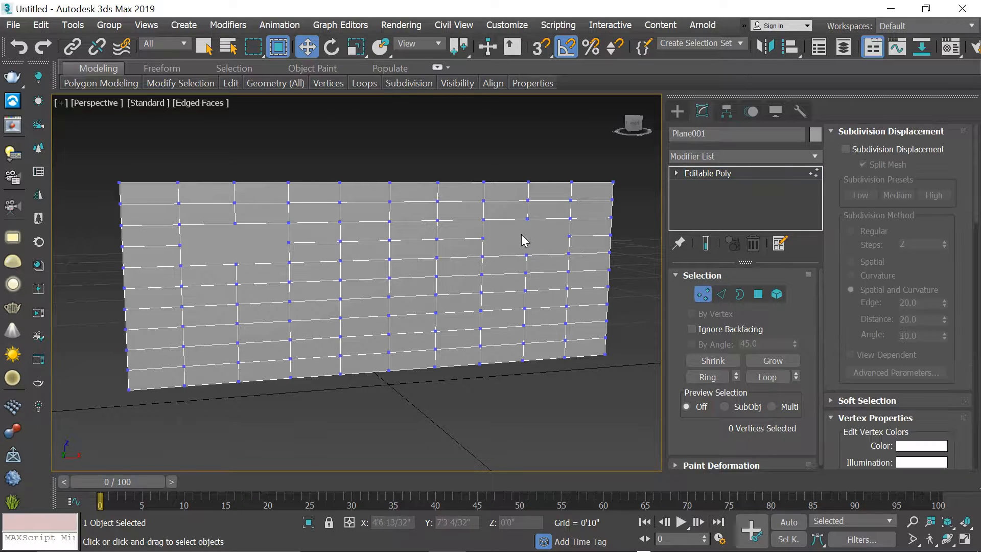
- Generate a procedural topology with the diagonal diamond lattice pattern across the whole plane, and clear the edge selection
{"action": "left_click", "coordinate": [721, 294]}
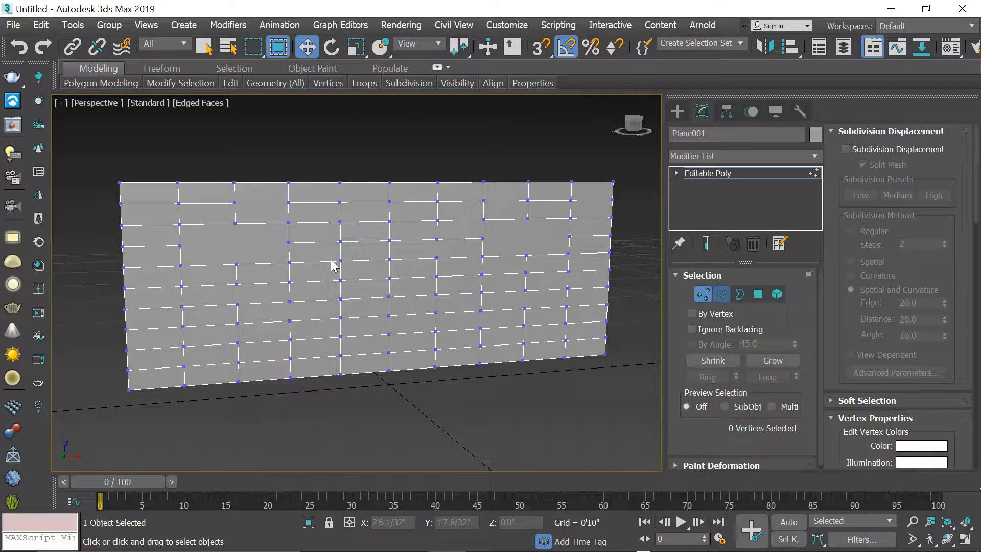
{"action": "left_click", "coordinate": [338, 233]}
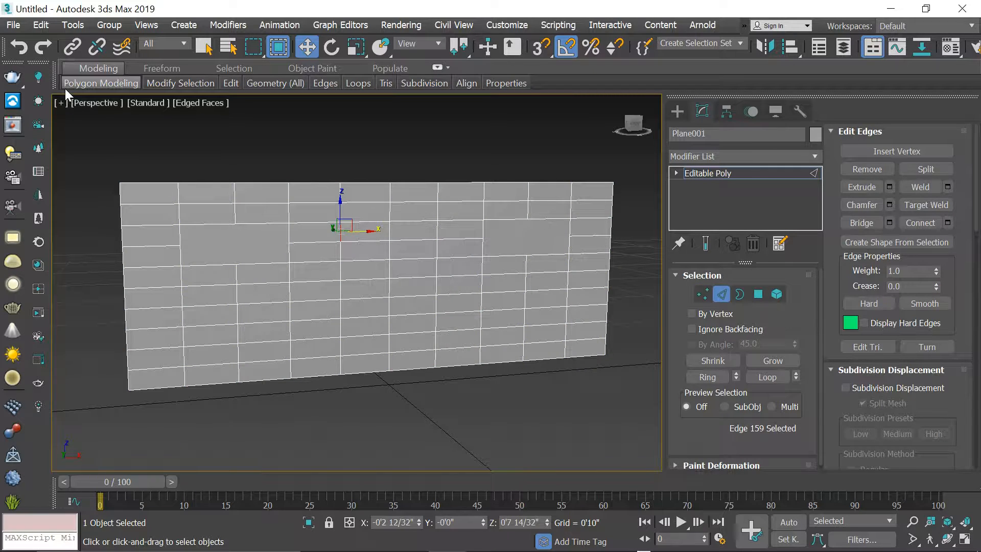
{"action": "mouse_move", "coordinate": [72, 87]}
{"action": "left_click", "coordinate": [125, 228]}
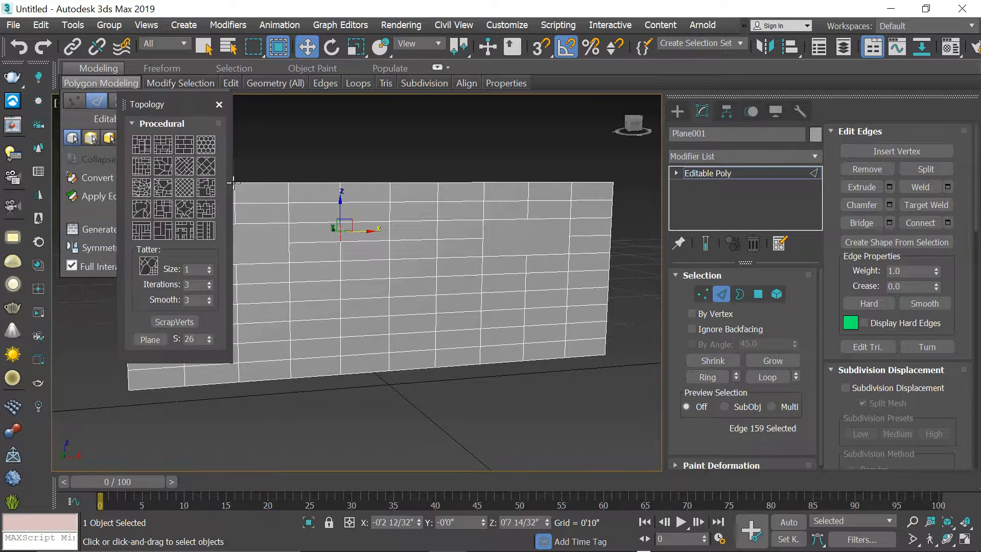
{"action": "left_click", "coordinate": [185, 190]}
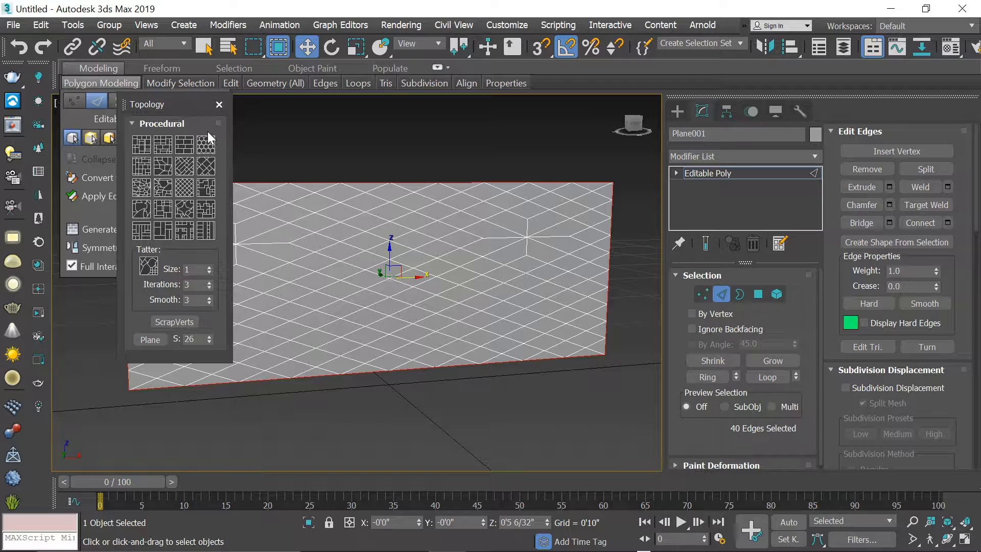
{"action": "left_click", "coordinate": [220, 105]}
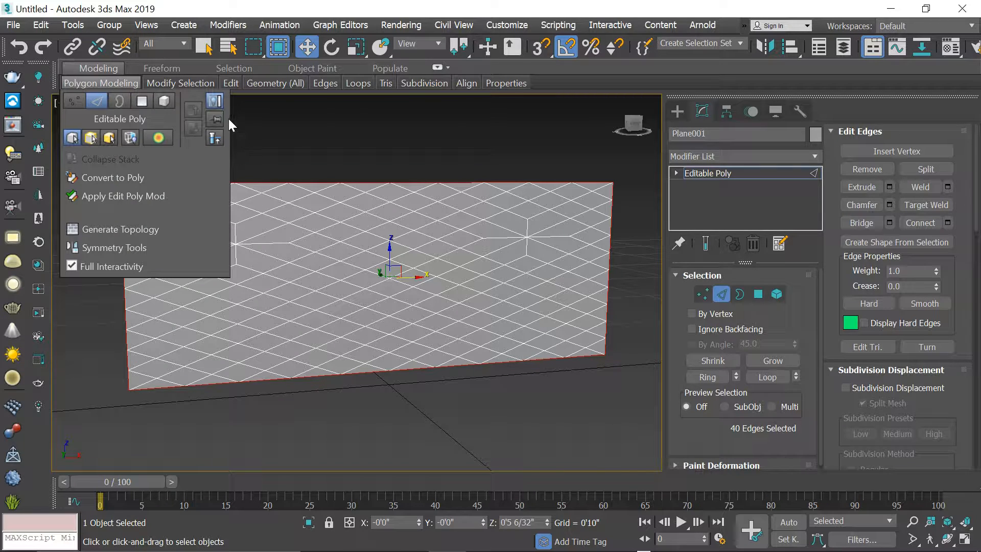
{"action": "left_click", "coordinate": [297, 130]}
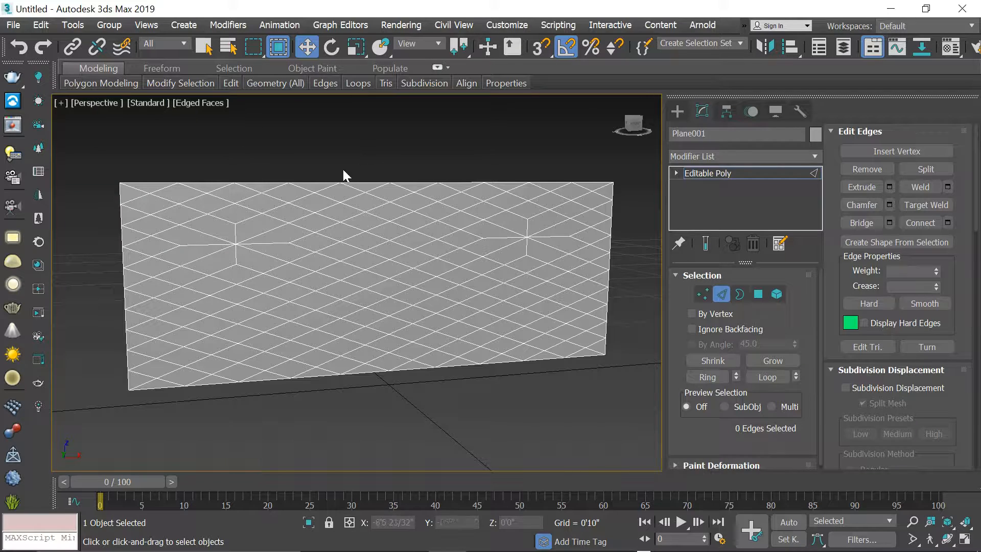
- Examine the irregular edges in the diamond lattice at the two spots where grid edges were removed
{"action": "left_click", "coordinate": [728, 296]}
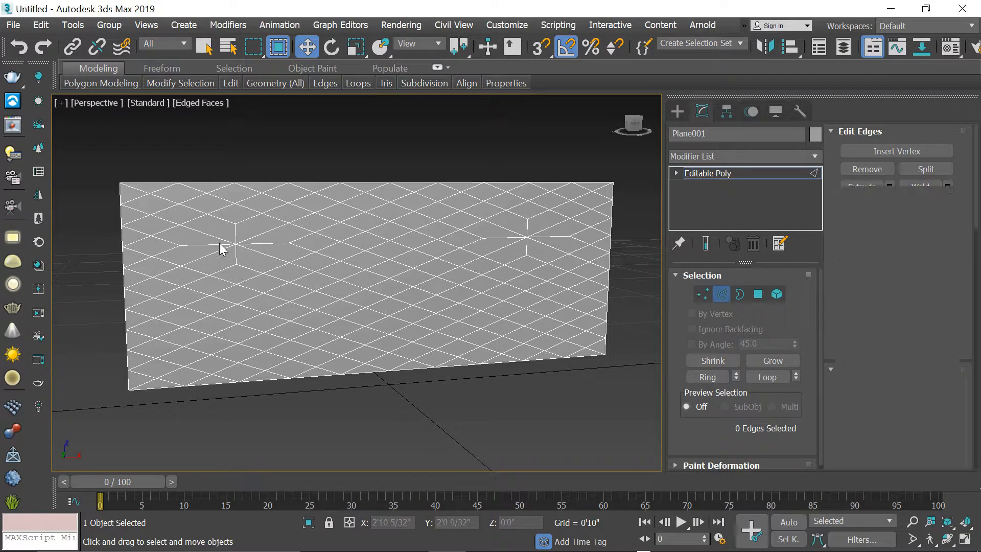
{"action": "left_click", "coordinate": [235, 244]}
{"action": "scroll", "coordinate": [238, 245], "scroll_direction": "up", "scroll_amount": 3}
{"action": "middle_click_drag", "start_coordinate": [278, 239], "coordinate": [287, 245]}
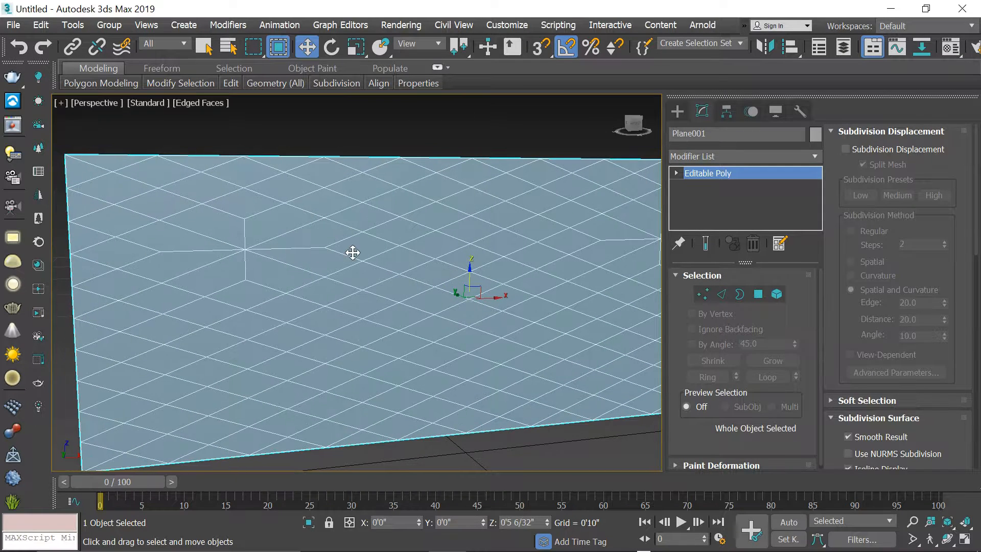
{"action": "left_click", "coordinate": [722, 295]}
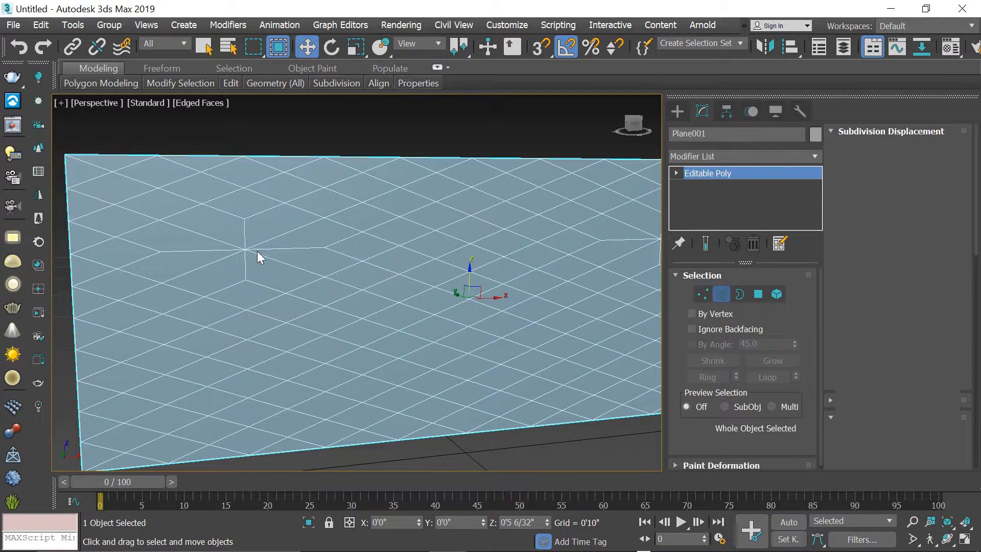
{"action": "left_click", "coordinate": [267, 249]}
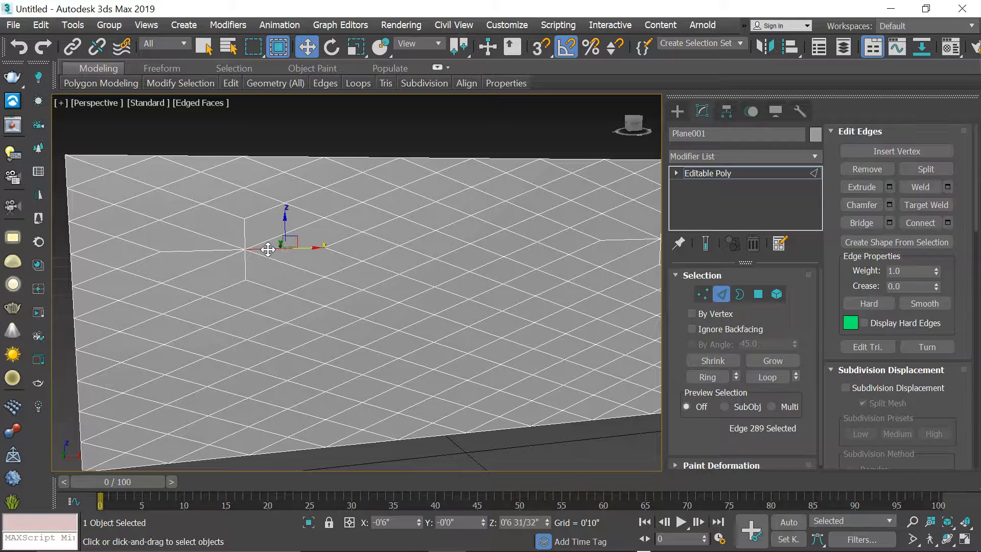
{"action": "scroll", "coordinate": [269, 249], "scroll_direction": "down", "scroll_amount": 2}
{"action": "scroll", "coordinate": [268, 248], "scroll_direction": "up", "scroll_amount": 3}
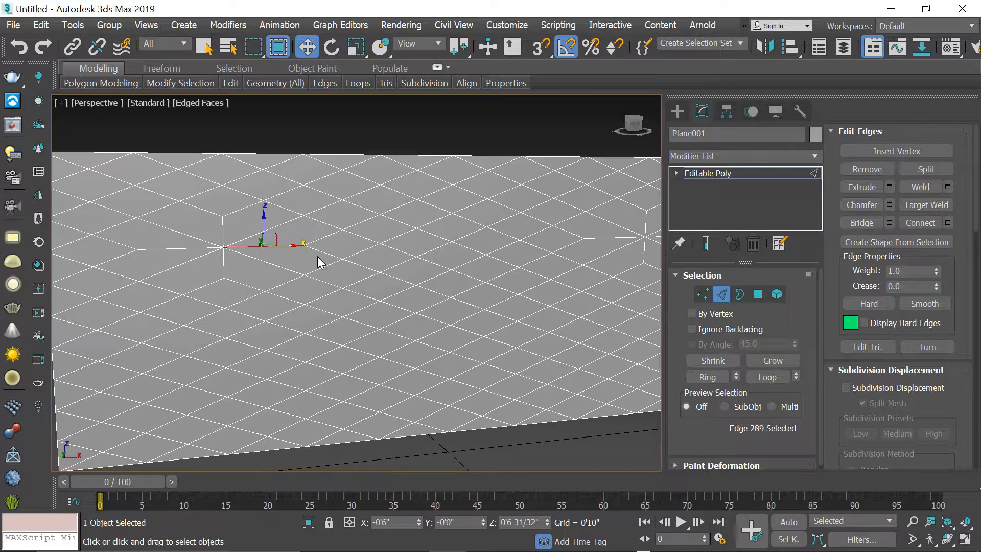
{"action": "scroll", "coordinate": [313, 266], "scroll_direction": "down", "scroll_amount": 3}
{"action": "middle_click_drag", "start_coordinate": [390, 271], "coordinate": [366, 269]}
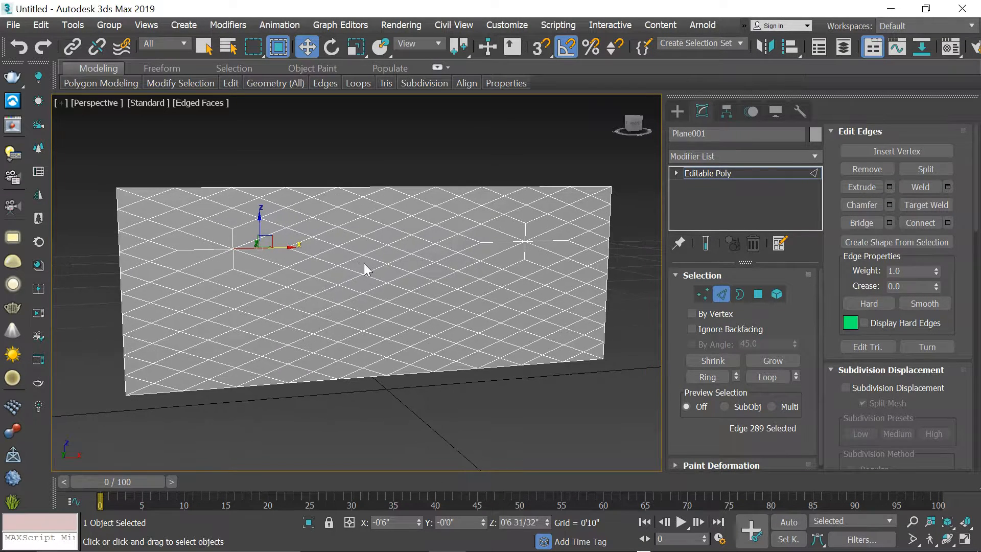
{"action": "left_click", "coordinate": [431, 277]}
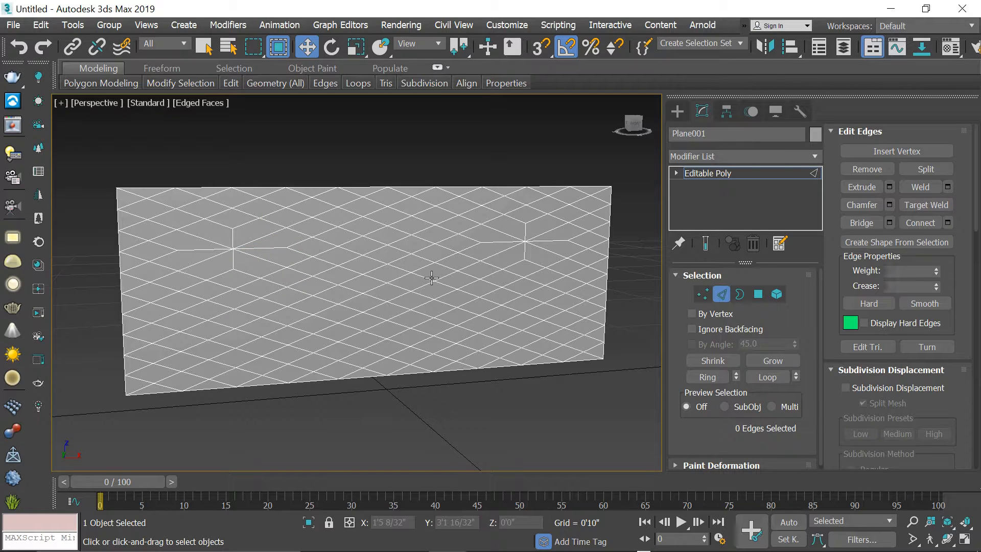
- Undo the diamond topology and the edge removals near both upper corners of the plane
{"action": "key", "text": "ctrl+z"}
{"action": "key", "text": "ctrl+z"}
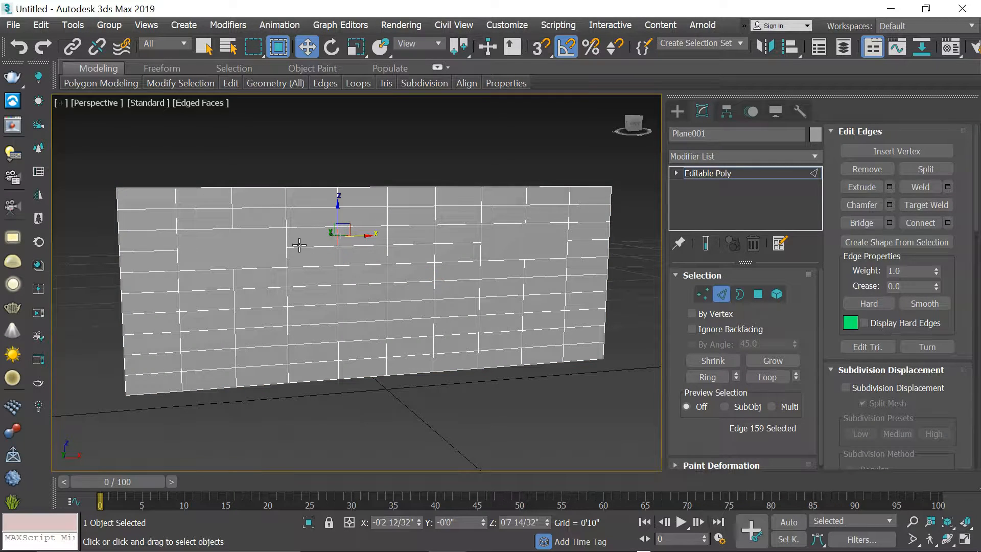
{"action": "key", "text": "ctrl+z"}
{"action": "key", "text": "ctrl+z"}
{"action": "key", "text": "ctrl+z"}
{"action": "key", "text": "ctrl+z"}
{"action": "key", "text": "ctrl+z"}
{"action": "key", "text": "ctrl+z"}
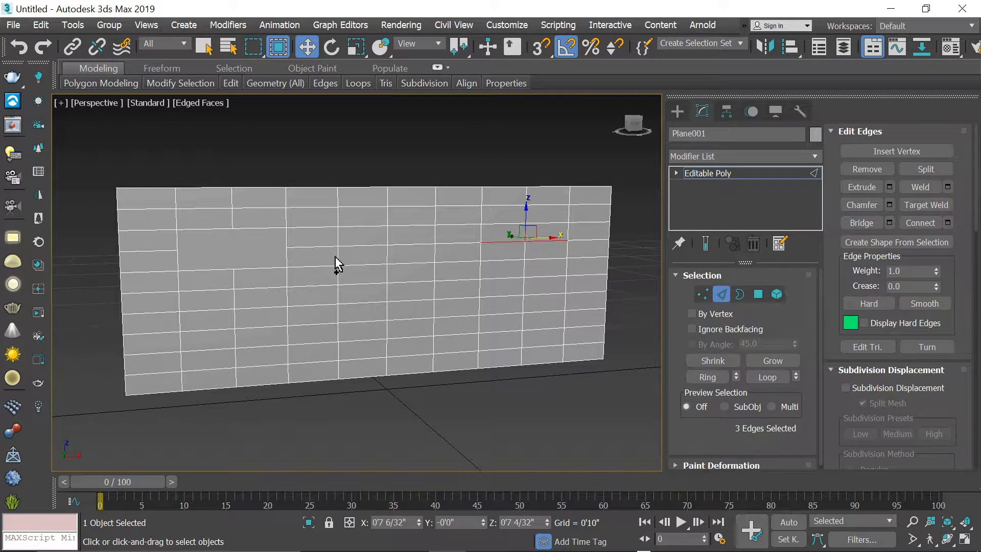
{"action": "key", "text": "ctrl+z"}
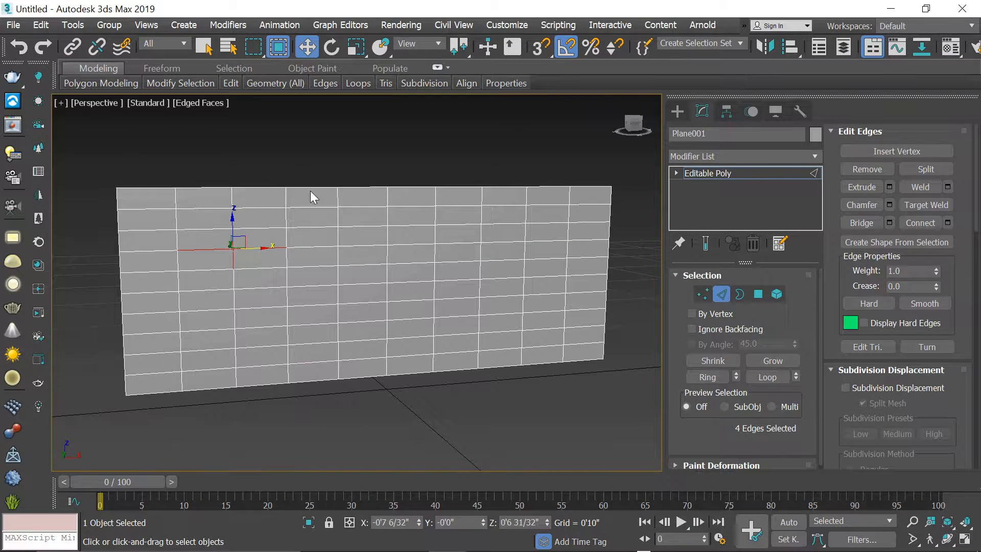
- Generate the procedural diamond lattice topology on the intact plane grid, starting from a single selected edge
{"action": "left_click", "coordinate": [292, 238]}
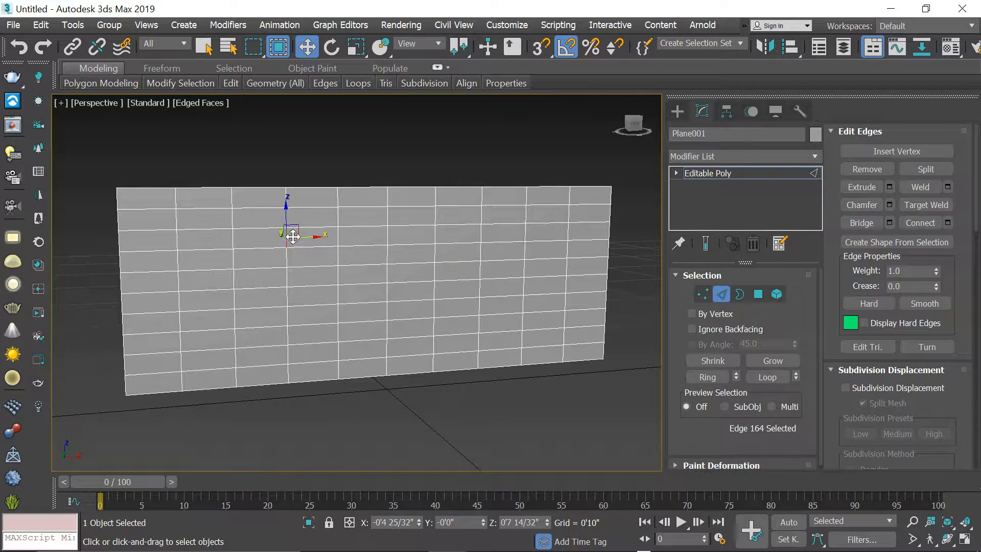
{"action": "left_click", "coordinate": [131, 87]}
{"action": "left_click", "coordinate": [131, 236]}
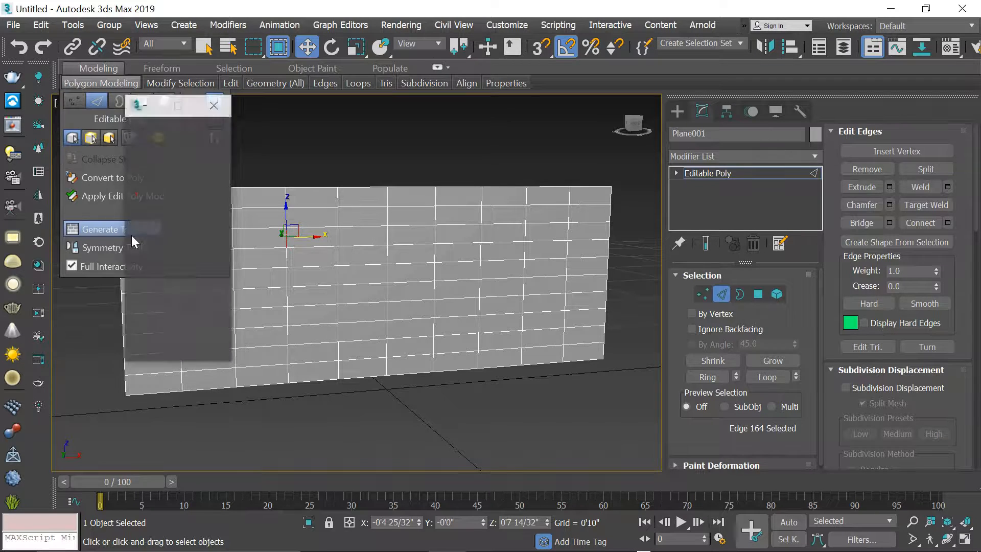
{"action": "left_click", "coordinate": [191, 187]}
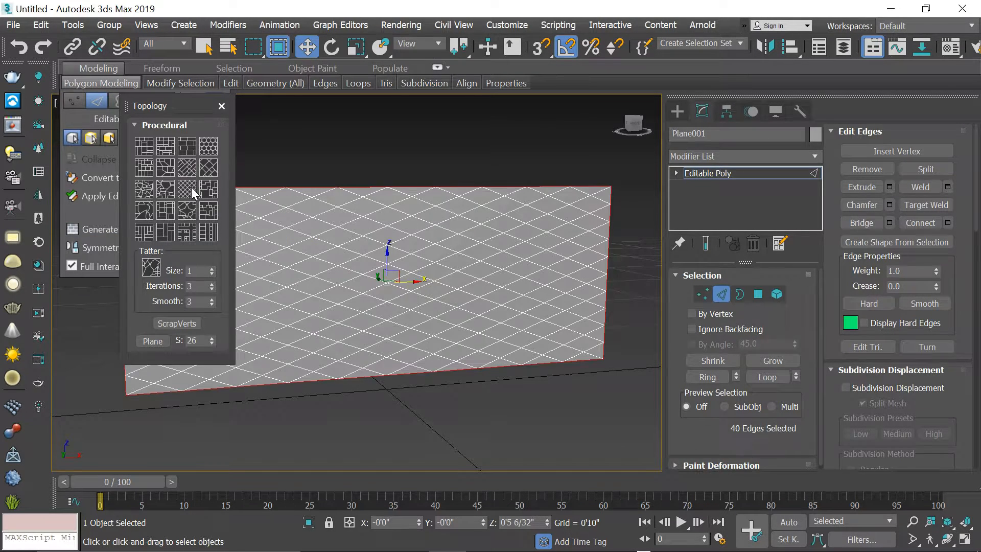
{"action": "left_click", "coordinate": [222, 106]}
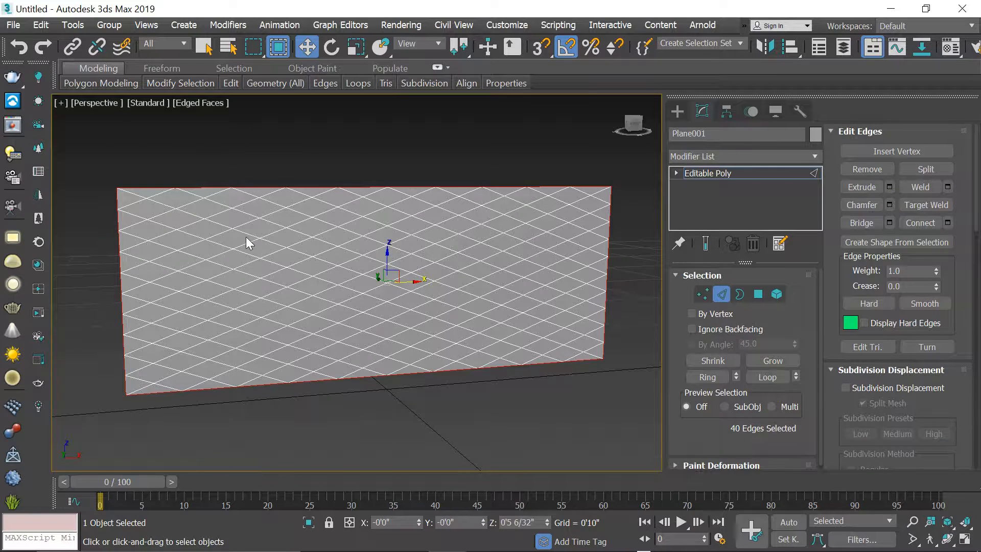
- In the front view with edged faces shown, cut a closed horizontal rectangle between lattice vertices near the plane's upper left corner
{"action": "left_click_drag", "start_coordinate": [977, 211], "coordinate": [980, 406]}
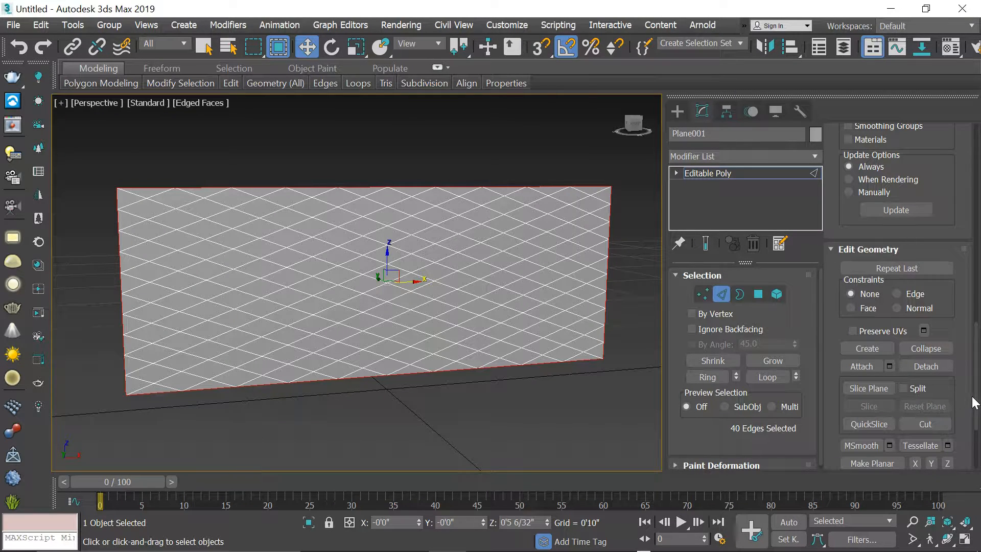
{"action": "scroll", "coordinate": [963, 404], "scroll_direction": "down", "scroll_amount": 2}
{"action": "left_click", "coordinate": [930, 338]}
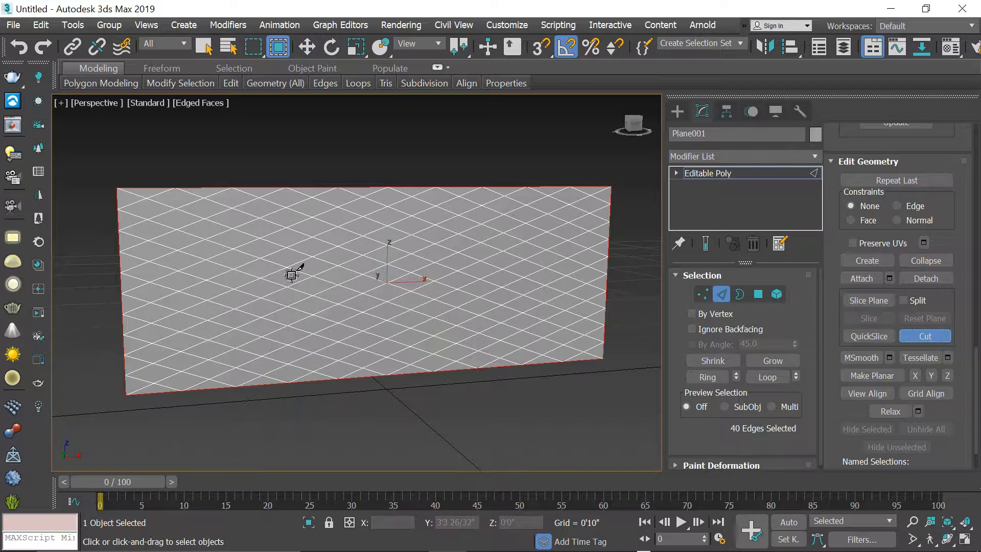
{"action": "key", "text": "f"}
{"action": "scroll", "coordinate": [335, 366], "scroll_direction": "up", "scroll_amount": 10}
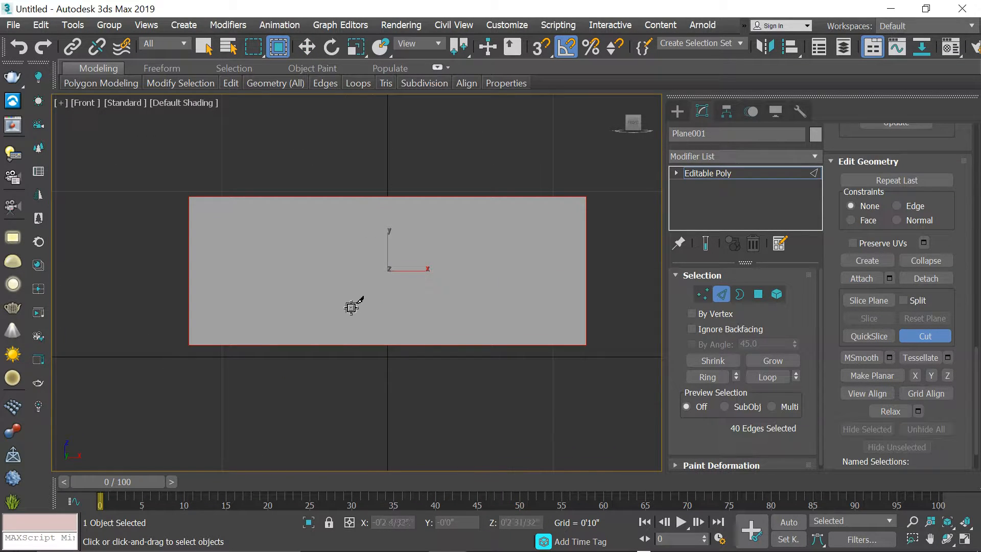
{"action": "key", "text": "F4"}
{"action": "scroll", "coordinate": [245, 268], "scroll_direction": "up", "scroll_amount": 3}
{"action": "middle_click_drag", "start_coordinate": [365, 269], "coordinate": [285, 266]}
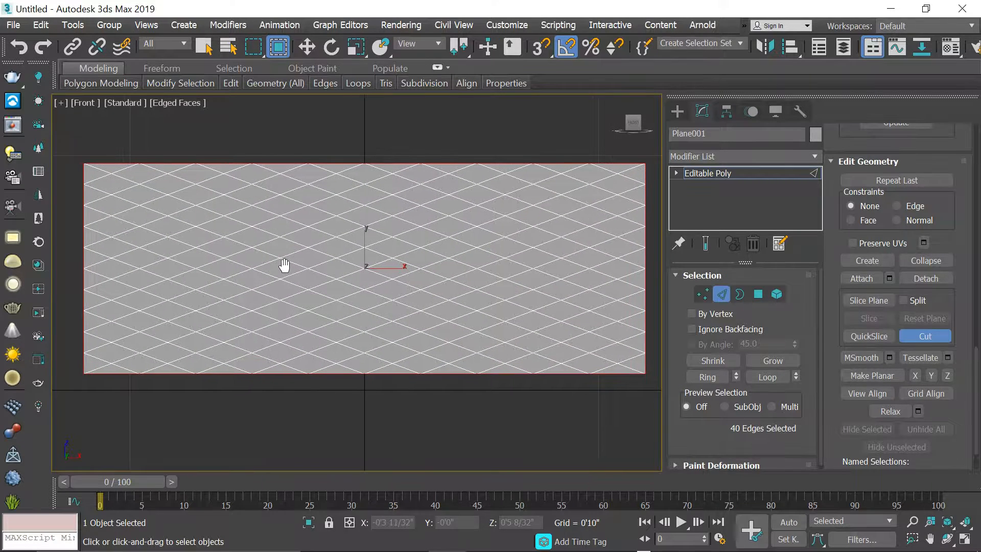
{"action": "left_click", "coordinate": [138, 205]}
{"action": "left_click", "coordinate": [251, 205]}
{"action": "left_click", "coordinate": [250, 226]}
{"action": "left_click", "coordinate": [140, 226]}
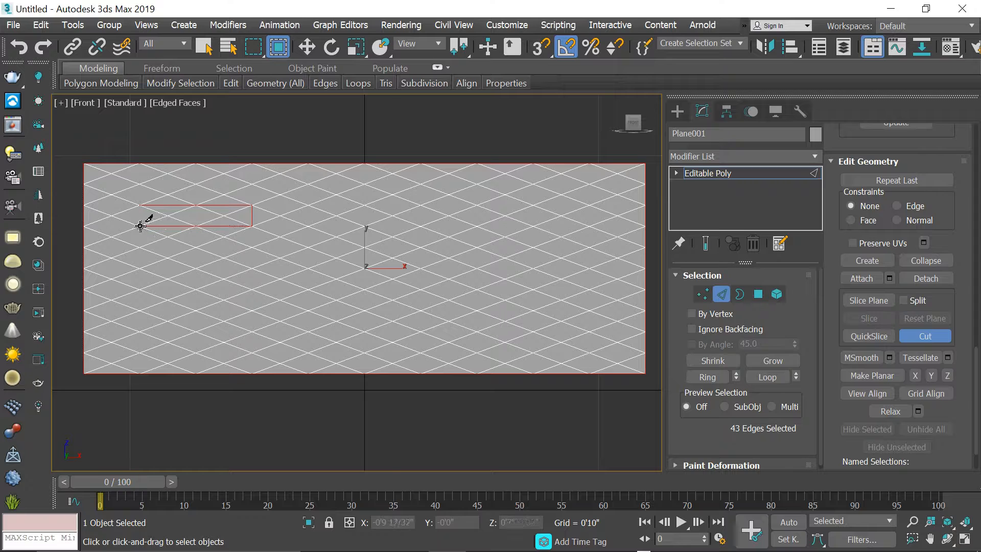
{"action": "left_click", "coordinate": [140, 226]}
- Cut a matching closed rectangle at the same height near the plane's upper right corner, and leave the Cut tool
{"action": "left_click", "coordinate": [590, 203]}
{"action": "left_click", "coordinate": [477, 205]}
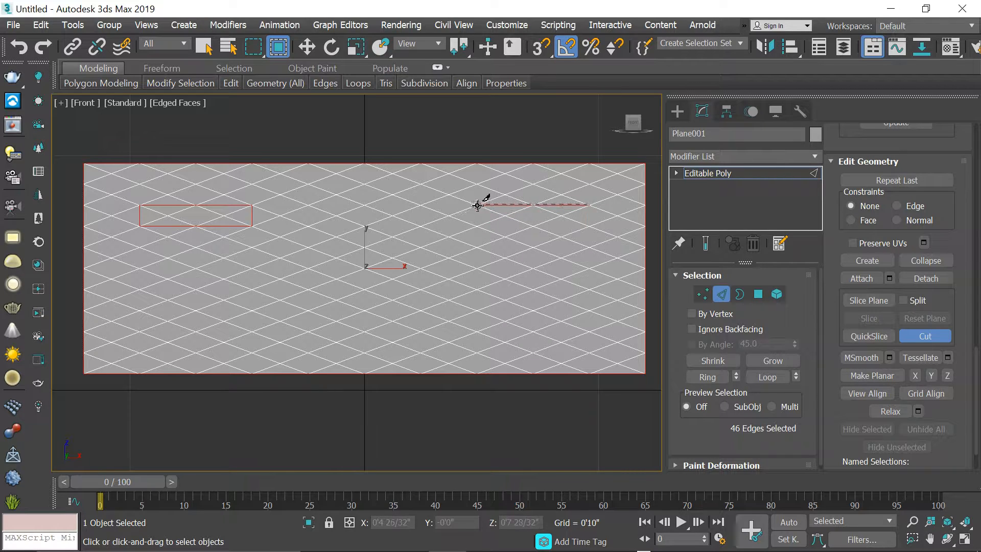
{"action": "left_click", "coordinate": [477, 227]}
{"action": "left_click", "coordinate": [588, 227]}
{"action": "left_click", "coordinate": [590, 205]}
{"action": "key", "text": "w"}
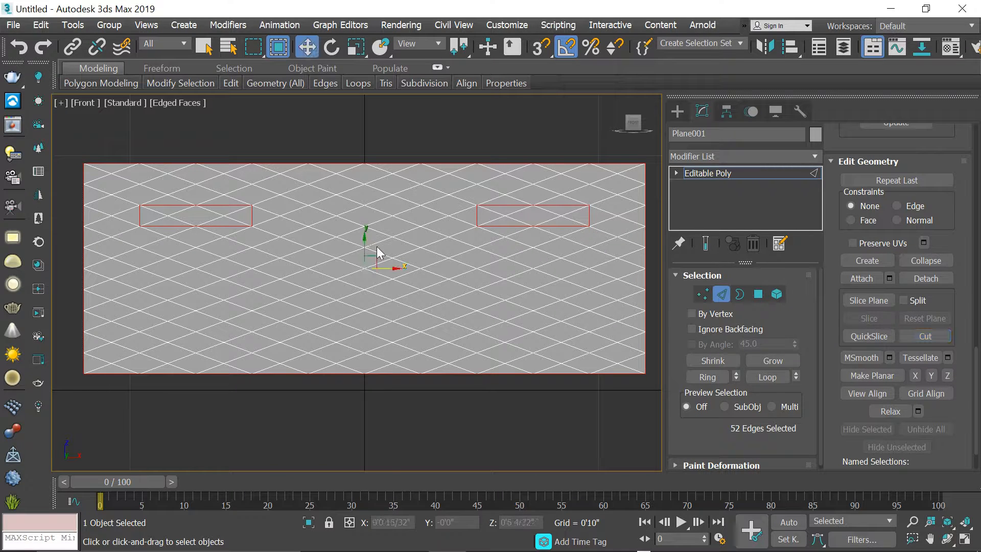
- Remove all the diagonal lattice edges inside the left rectangle
{"action": "left_click", "coordinate": [170, 218]}
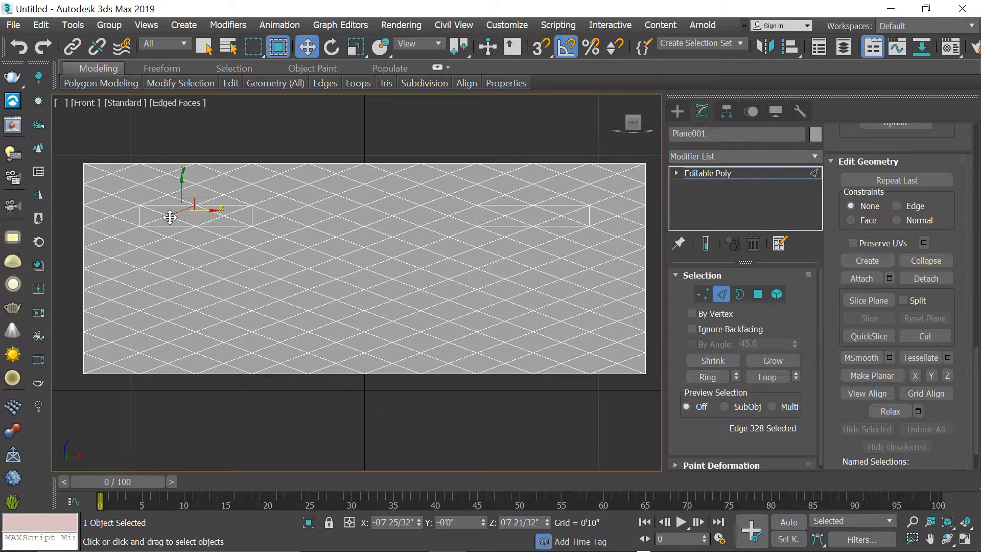
{"action": "double_click", "coordinate": [177, 213]}
{"action": "key", "text": "BackSpace"}
{"action": "left_click", "coordinate": [173, 218]}
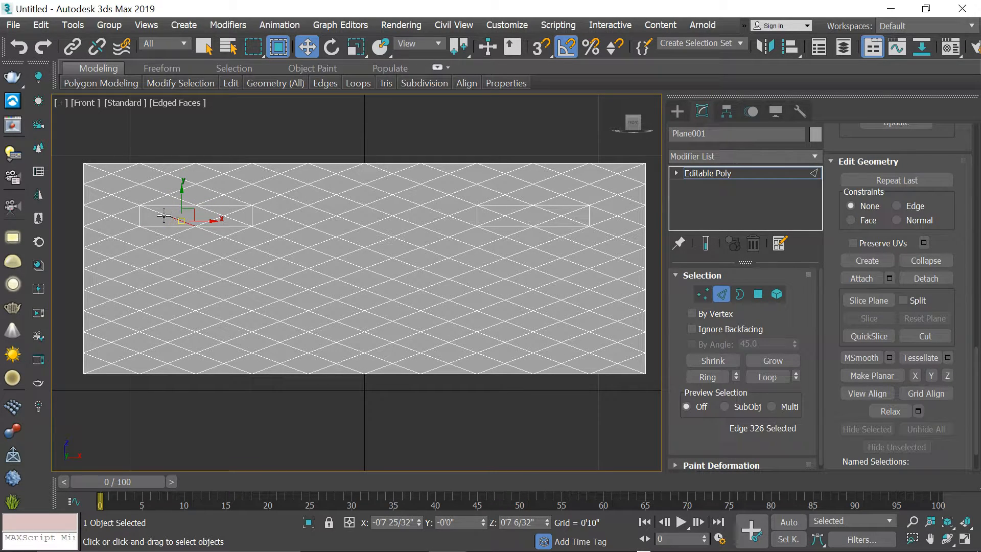
{"action": "left_click", "coordinate": [164, 215]}
{"action": "key", "text": "BackSpace"}
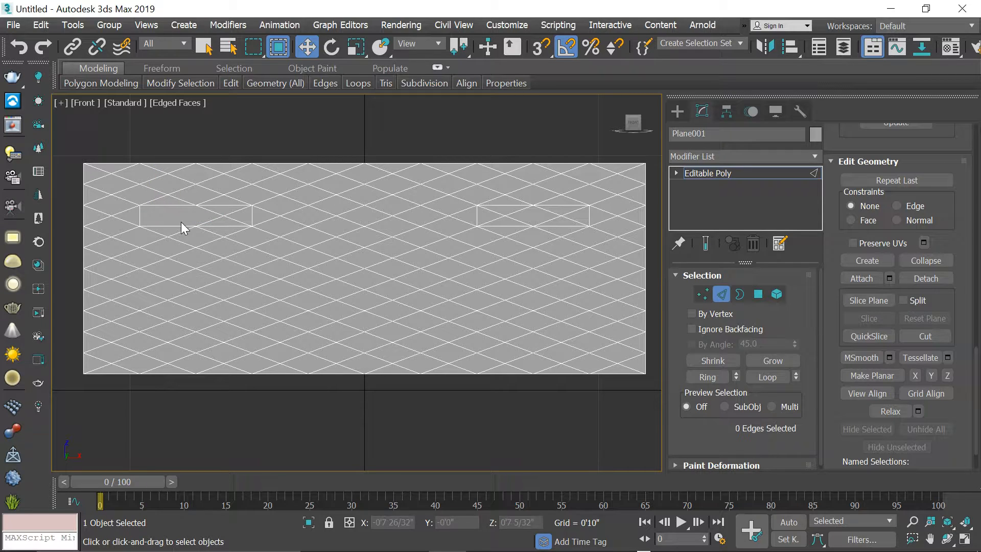
{"action": "left_click", "coordinate": [213, 212]}
{"action": "key", "text": "BackSpace"}
{"action": "left_click", "coordinate": [215, 219]}
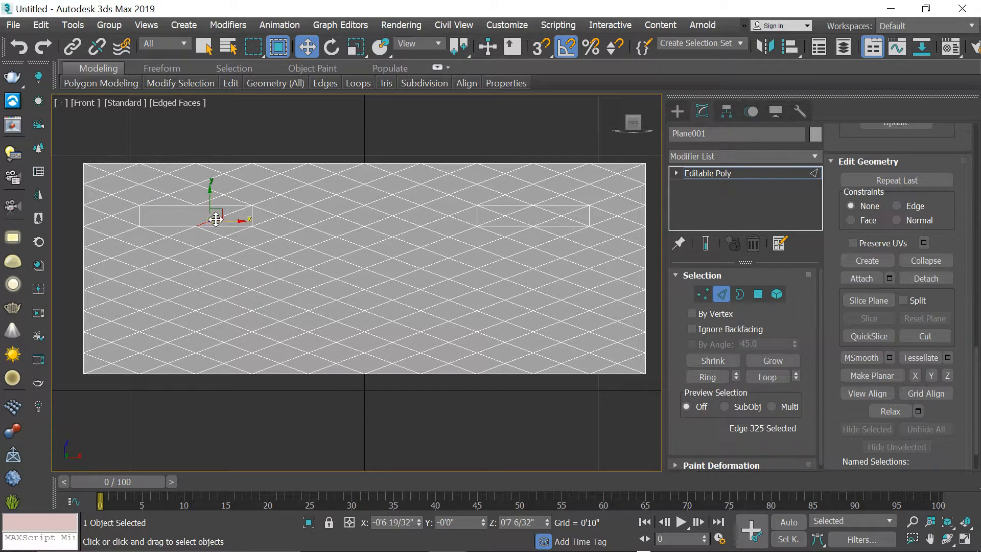
{"action": "left_click", "coordinate": [237, 211]}
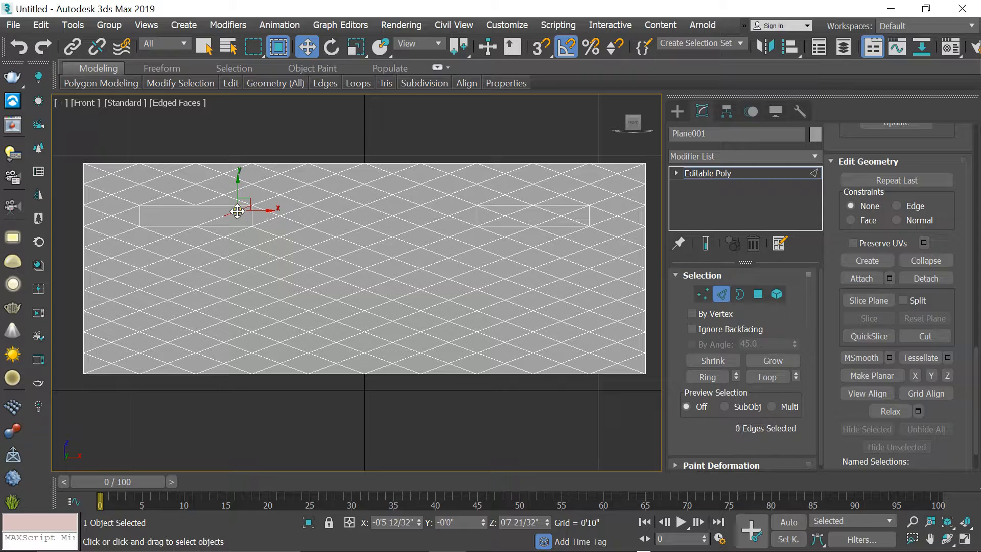
{"action": "key", "text": "BackSpace"}
- Remove all the diagonal lattice edges inside the right rectangle
{"action": "left_click", "coordinate": [498, 213]}
{"action": "key", "text": "BackSpace"}
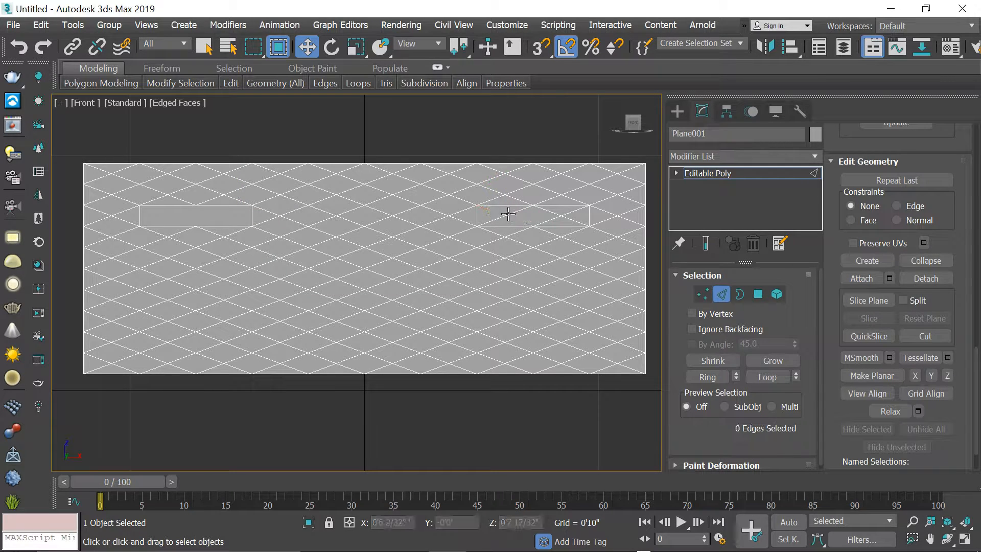
{"action": "left_click", "coordinate": [513, 212]}
{"action": "key", "text": "BackSpace"}
{"action": "left_click", "coordinate": [573, 208]}
{"action": "key", "text": "BackSpace"}
{"action": "left_click", "coordinate": [569, 210]}
{"action": "key", "text": "BackSpace"}
{"action": "middle_click_drag", "start_coordinate": [491, 280], "coordinate": [525, 265]}
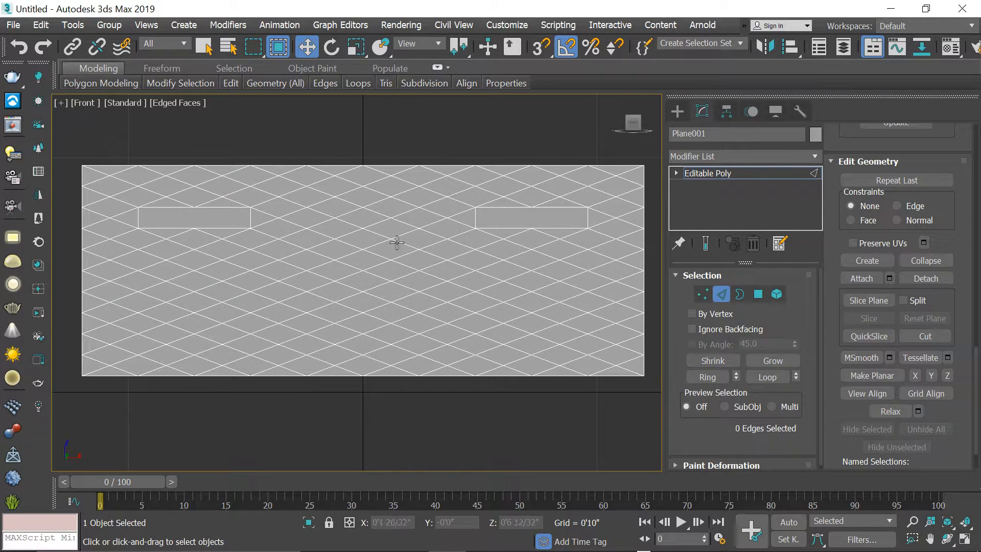
- Select all polygons of the plane and inset them By Polygon with an amount of 0'0 4/32", working in the perspective view
{"action": "left_click", "coordinate": [759, 294]}
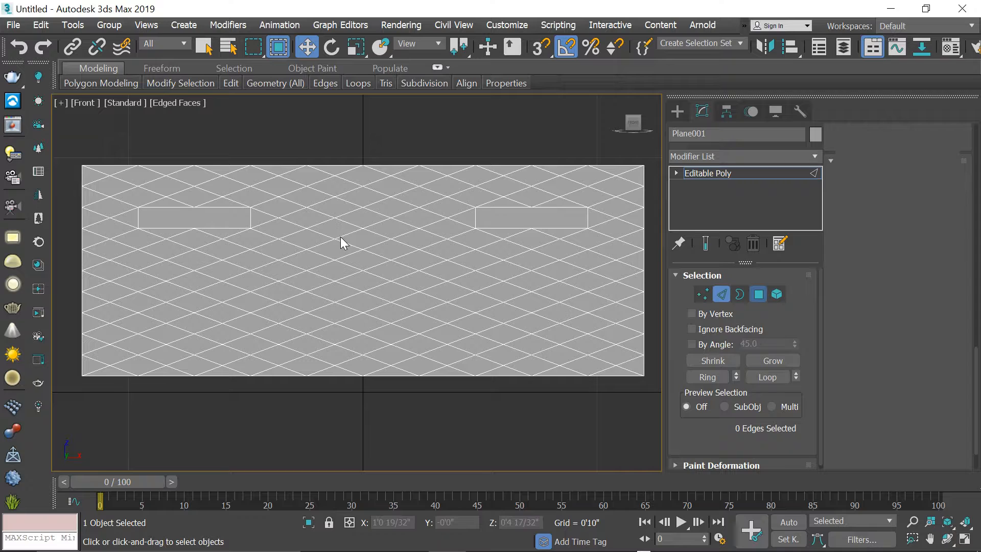
{"action": "key", "text": "ctrl+a"}
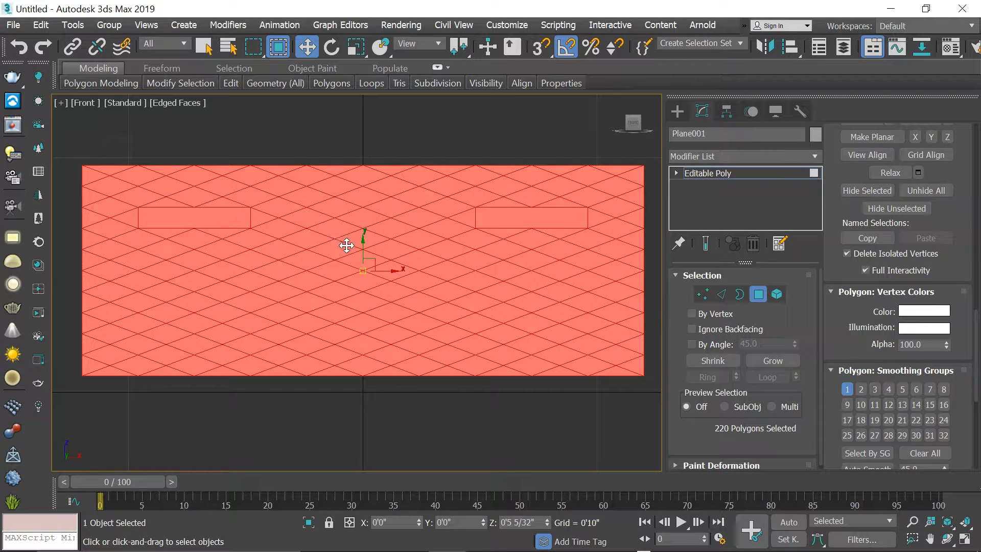
{"action": "key", "text": "p"}
{"action": "middle_click_drag", "start_coordinate": [422, 271], "coordinate": [408, 263], "text": "alt"}
{"action": "right_click", "coordinate": [406, 263]}
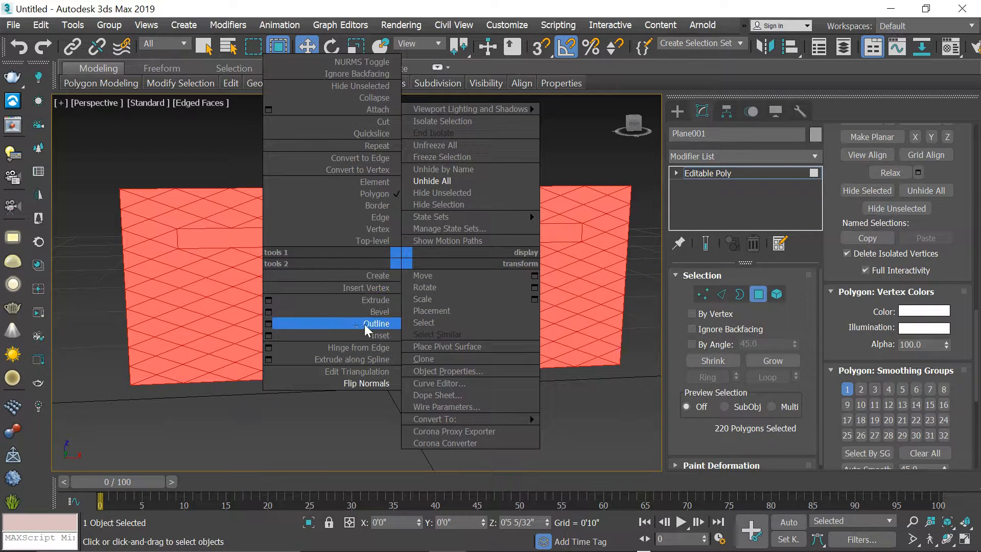
{"action": "left_click", "coordinate": [269, 335]}
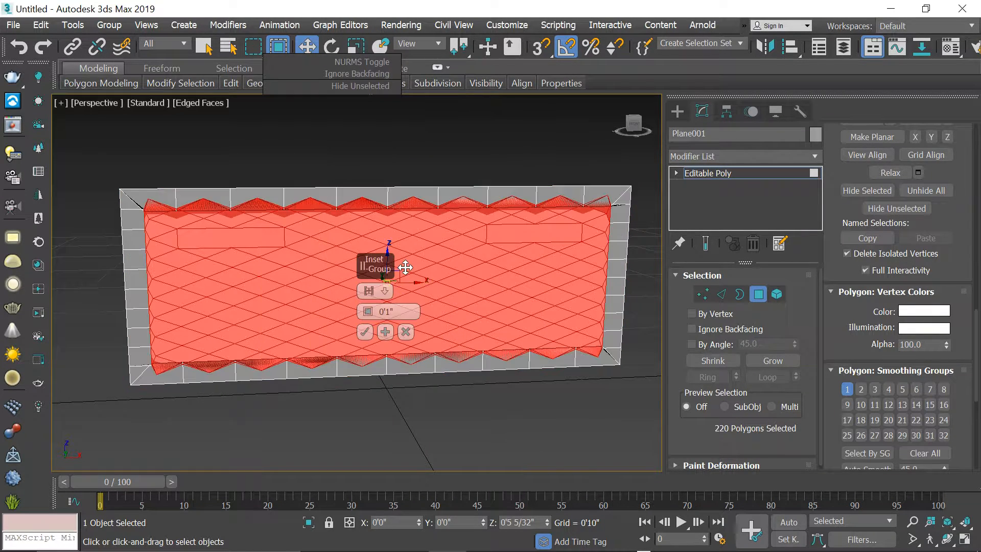
{"action": "left_click", "coordinate": [369, 291]}
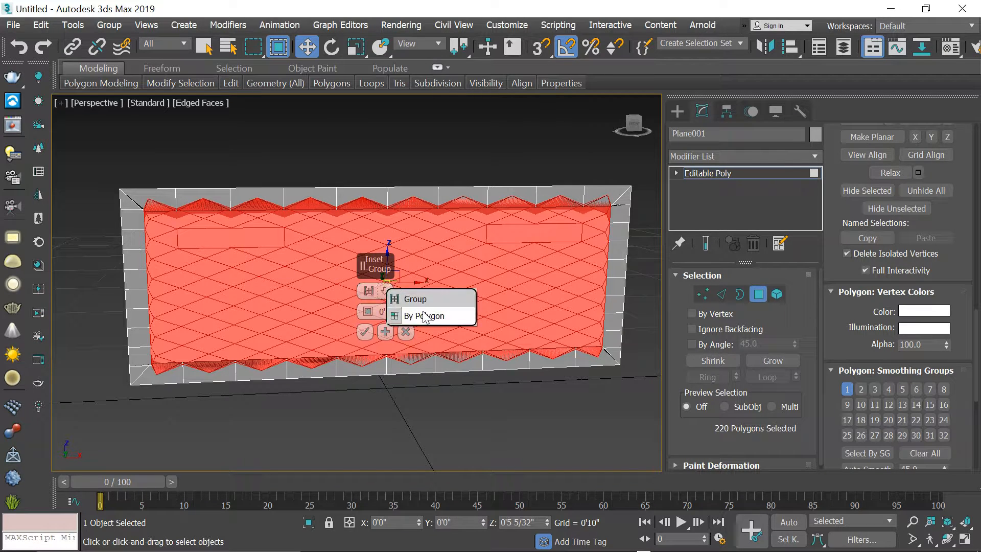
{"action": "left_click", "coordinate": [412, 315]}
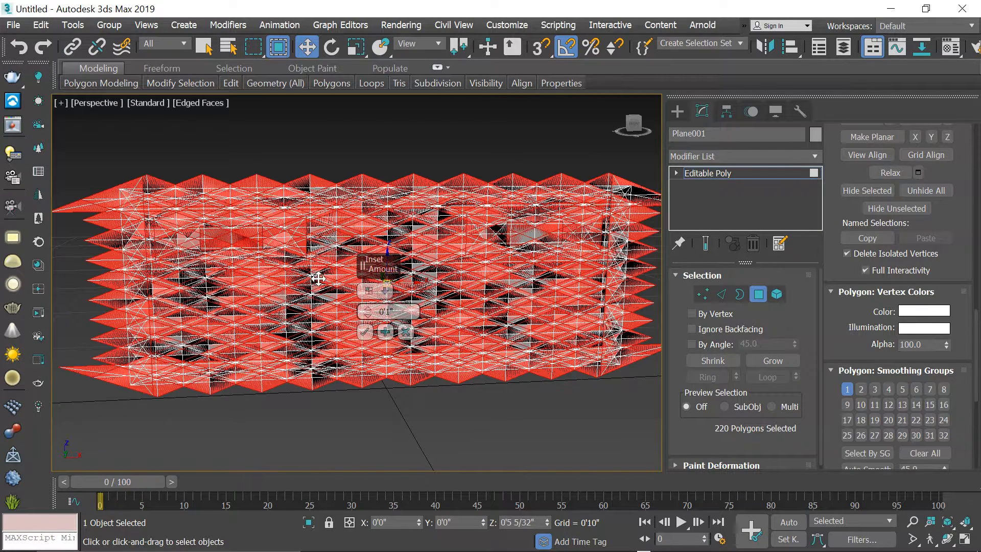
{"action": "right_click", "coordinate": [369, 312]}
{"action": "scroll", "coordinate": [285, 245], "scroll_direction": "up", "scroll_amount": 3}
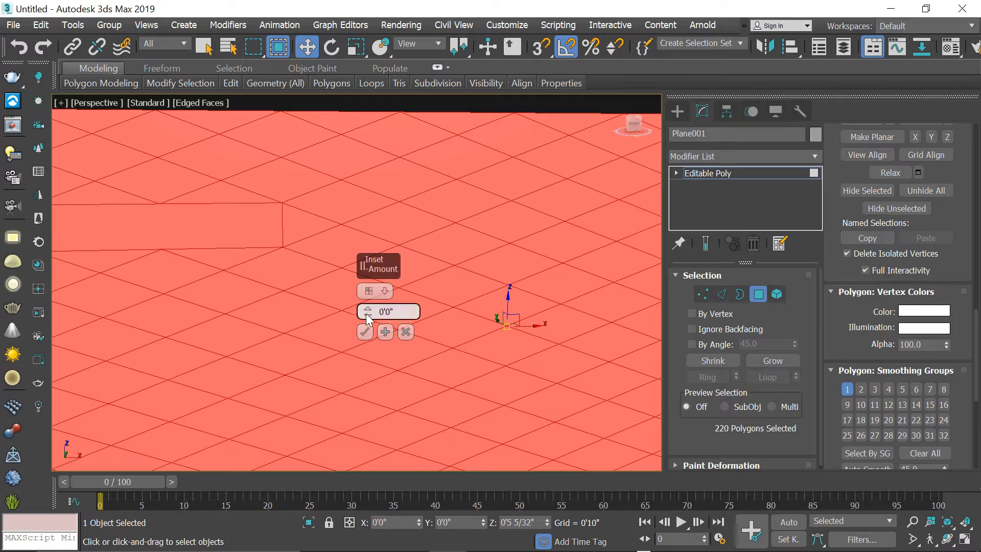
{"action": "mouse_move", "coordinate": [370, 316]}
{"action": "left_mouse_down"}
{"action": "mouse_move", "coordinate": [369, 296]}
{"action": "mouse_move", "coordinate": [370, 314]}
{"action": "left_mouse_up"}
{"action": "scroll", "coordinate": [281, 219], "scroll_direction": "up", "scroll_amount": 4}
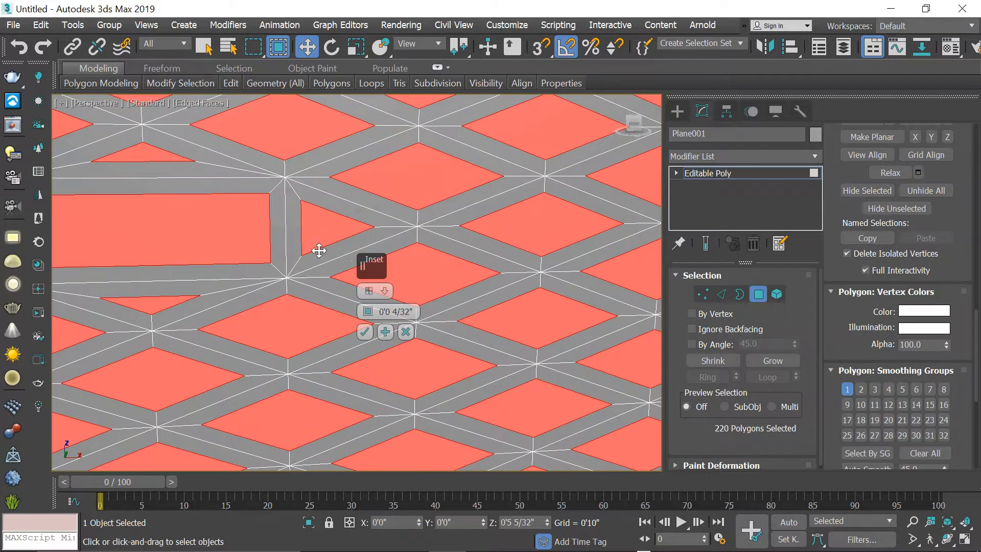
{"action": "left_click", "coordinate": [365, 332]}
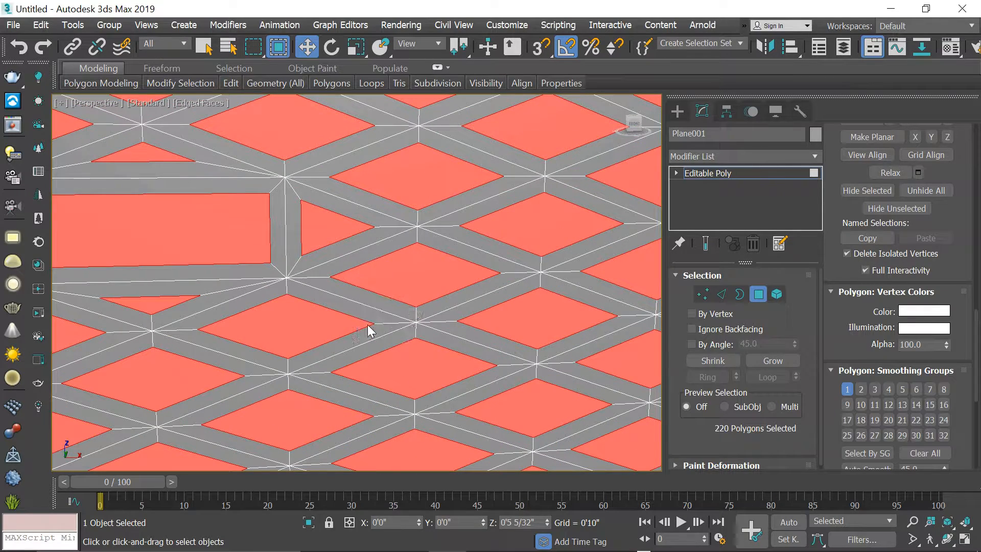
- Scale the selected inset polygons uniformly by a small amount, inspect the lattice, and return to the Move tool
{"action": "left_click", "coordinate": [358, 49]}
{"action": "scroll", "coordinate": [360, 221], "scroll_direction": "down", "scroll_amount": 6}
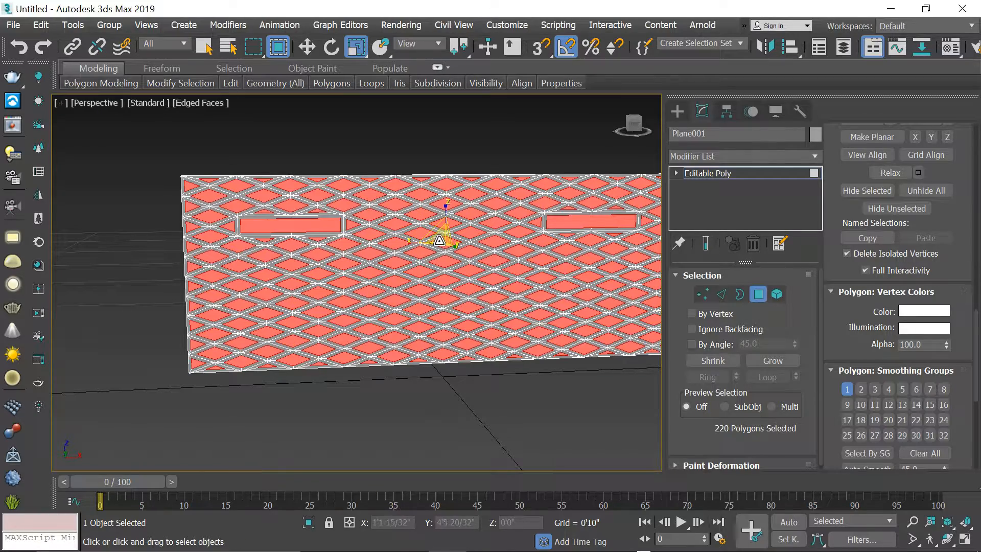
{"action": "left_click_drag", "start_coordinate": [440, 240], "coordinate": [441, 238]}
{"action": "scroll", "coordinate": [352, 232], "scroll_direction": "up", "scroll_amount": 5}
{"action": "scroll", "coordinate": [410, 281], "scroll_direction": "down", "scroll_amount": 5}
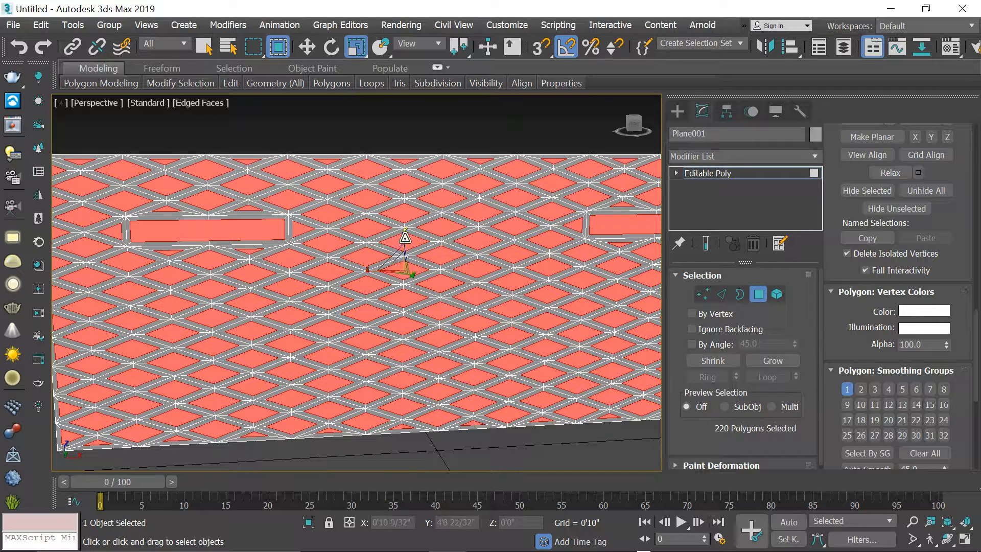
{"action": "right_click", "coordinate": [388, 218]}
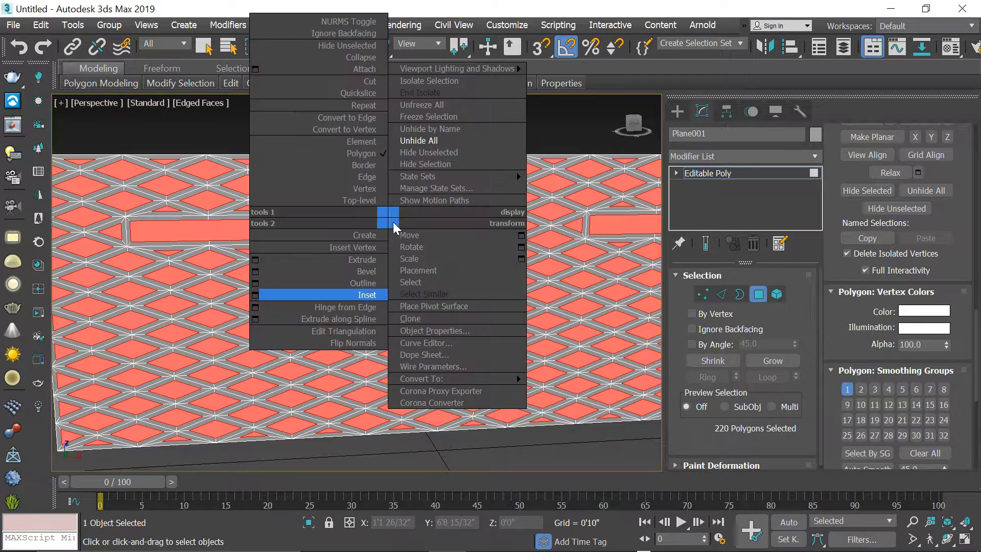
{"action": "left_click", "coordinate": [340, 368]}
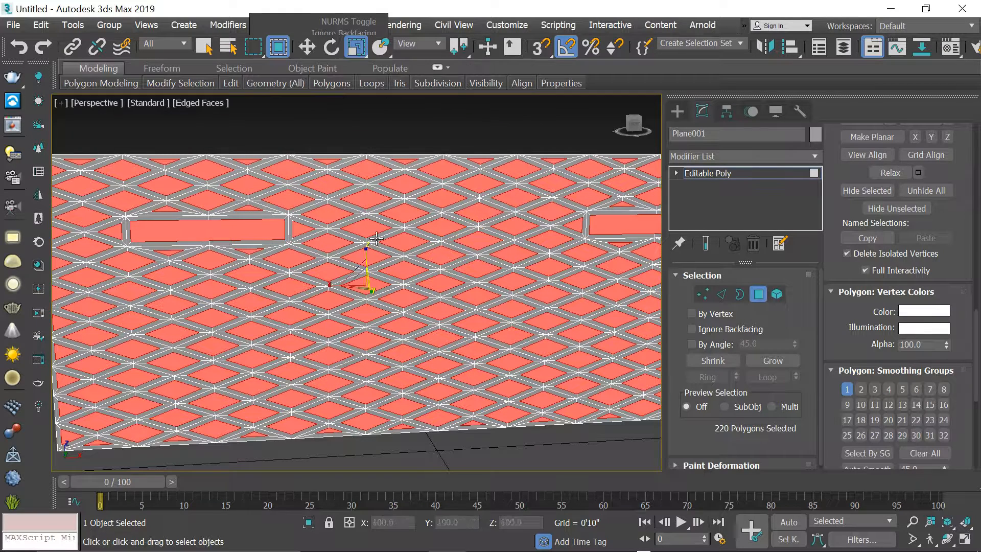
{"action": "key", "text": "w"}
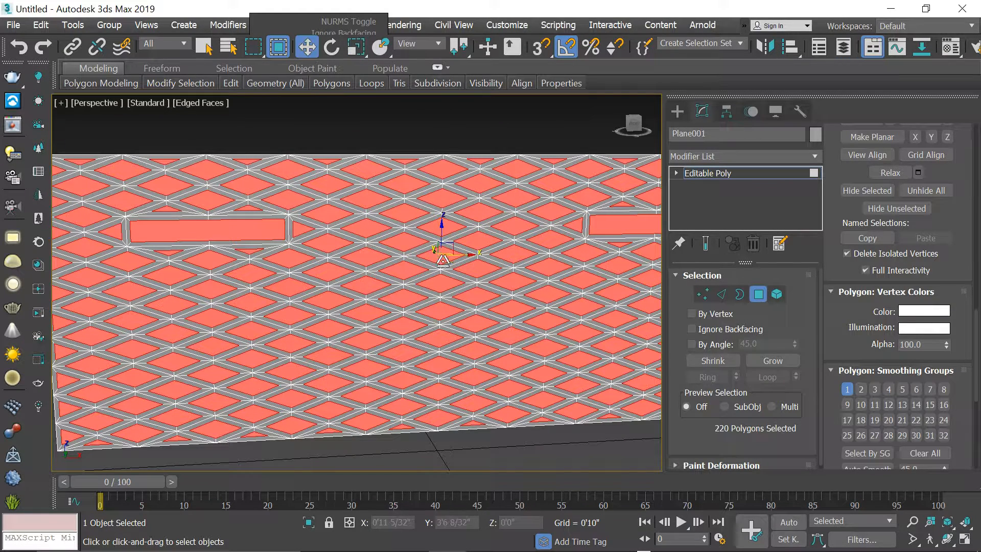
- Delete the selected inset polygons to open the diamond holes and both rectangular openings, and inspect the lattice from several angles
{"action": "middle_click_drag", "start_coordinate": [424, 258], "coordinate": [414, 256]}
{"action": "key", "text": "ctrl+d"}
{"action": "scroll", "coordinate": [414, 258], "scroll_direction": "down", "scroll_amount": 5}
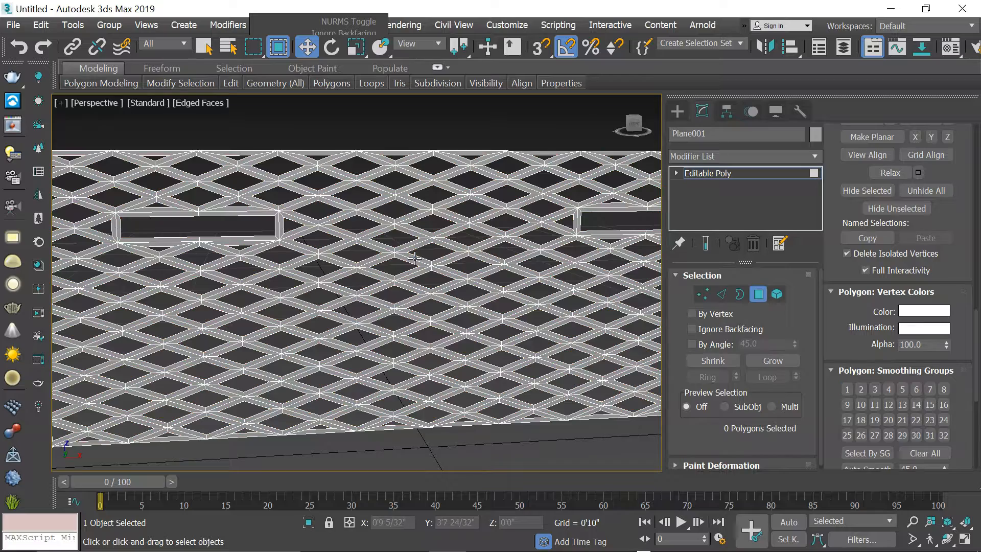
{"action": "middle_click_drag", "start_coordinate": [384, 238], "coordinate": [394, 250], "text": "alt"}
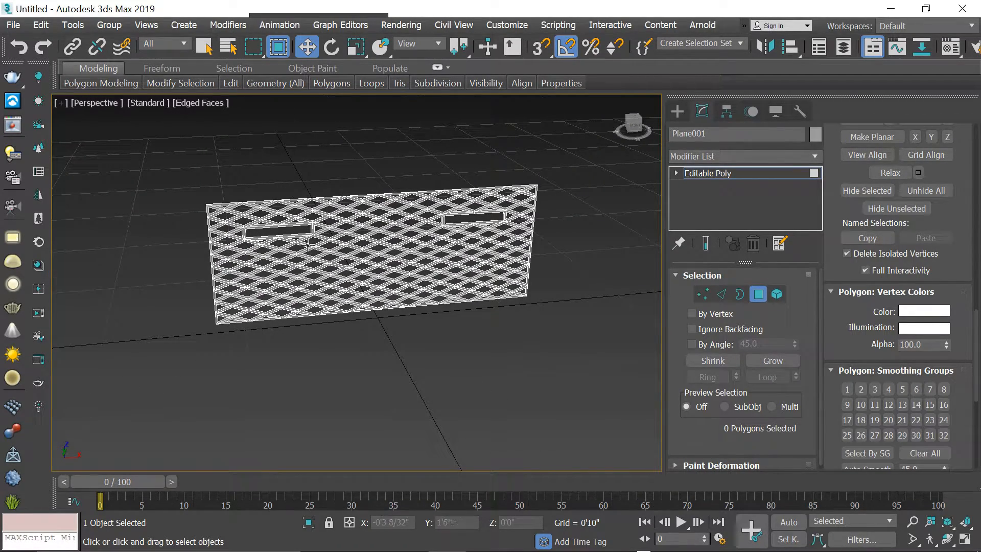
{"action": "scroll", "coordinate": [273, 228], "scroll_direction": "up", "scroll_amount": 5}
{"action": "scroll", "coordinate": [318, 225], "scroll_direction": "down", "scroll_amount": 4}
{"action": "middle_click_drag", "start_coordinate": [409, 243], "coordinate": [439, 234], "text": "alt"}
{"action": "scroll", "coordinate": [437, 233], "scroll_direction": "up", "scroll_amount": 4}
{"action": "scroll", "coordinate": [473, 251], "scroll_direction": "down", "scroll_amount": 5}
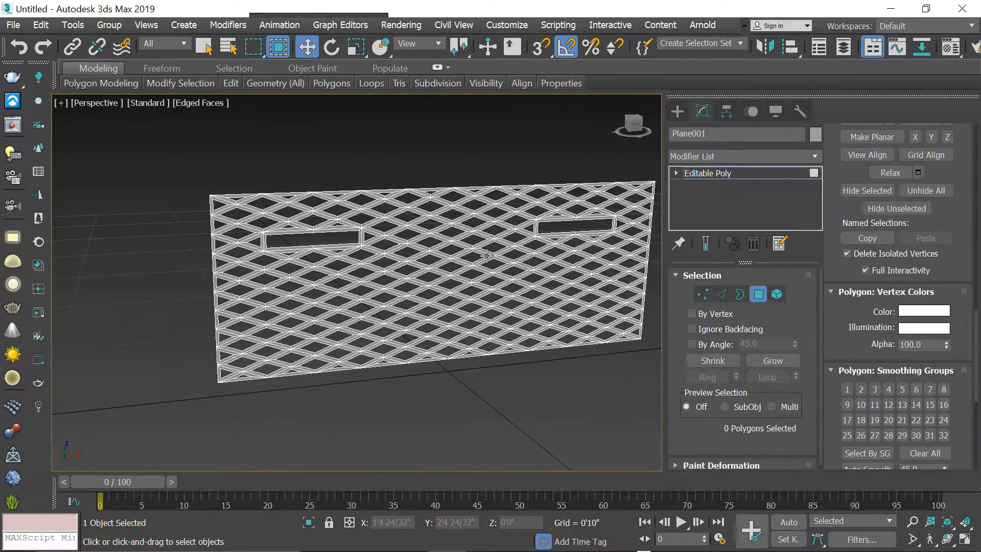
{"action": "mouse_move", "coordinate": [490, 258]}
{"action": "middle_mouse_down", "text": "alt"}
{"action": "mouse_move", "coordinate": [532, 274]}
{"action": "mouse_move", "coordinate": [503, 261]}
{"action": "mouse_move", "coordinate": [483, 276]}
{"action": "middle_mouse_up", "text": "alt"}
- Leave polygon sub-object level and apply a Bend modifier to the whole lattice panel
{"action": "left_click", "coordinate": [758, 294]}
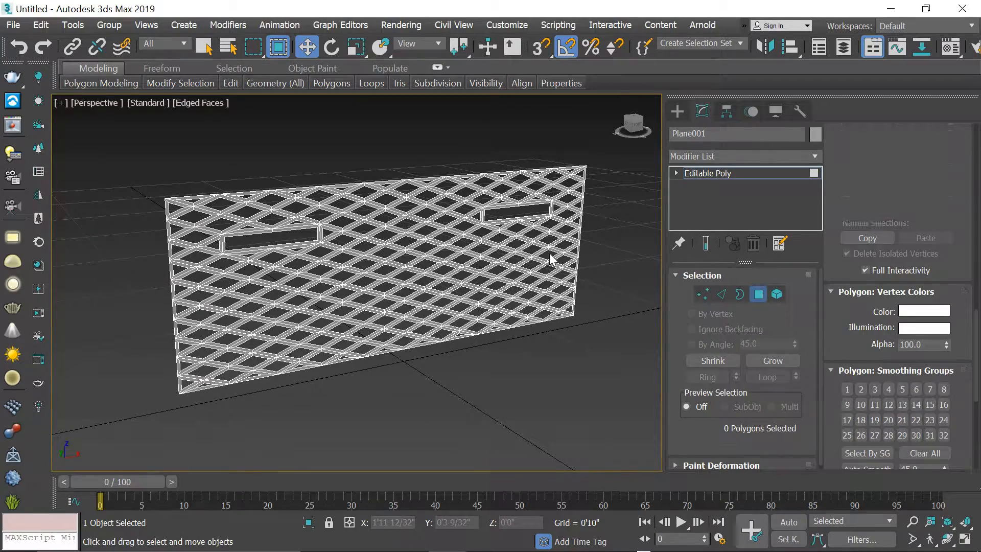
{"action": "key", "text": "4"}
{"action": "middle_click_drag", "start_coordinate": [486, 276], "coordinate": [371, 249], "text": "alt"}
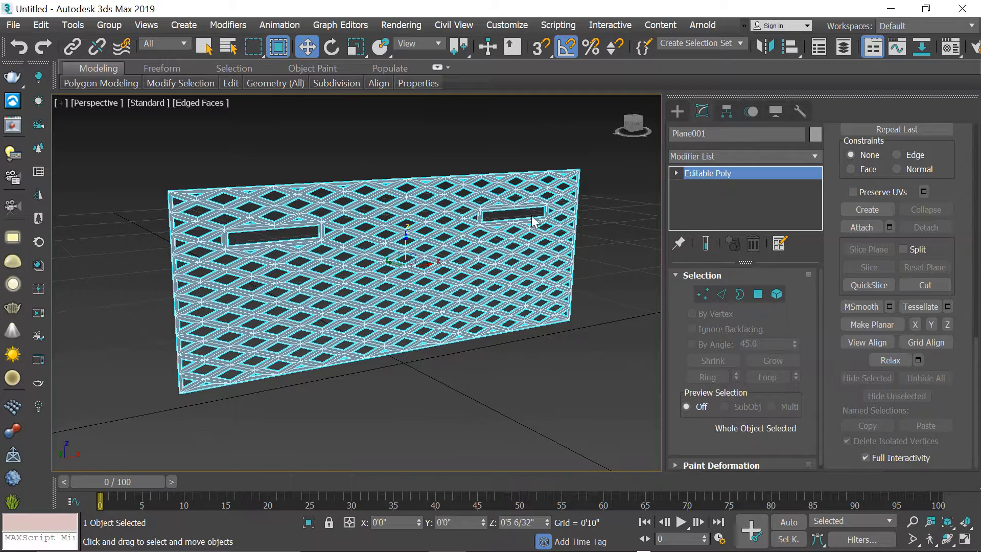
{"action": "left_click", "coordinate": [690, 157]}
{"action": "key", "text": "b"}
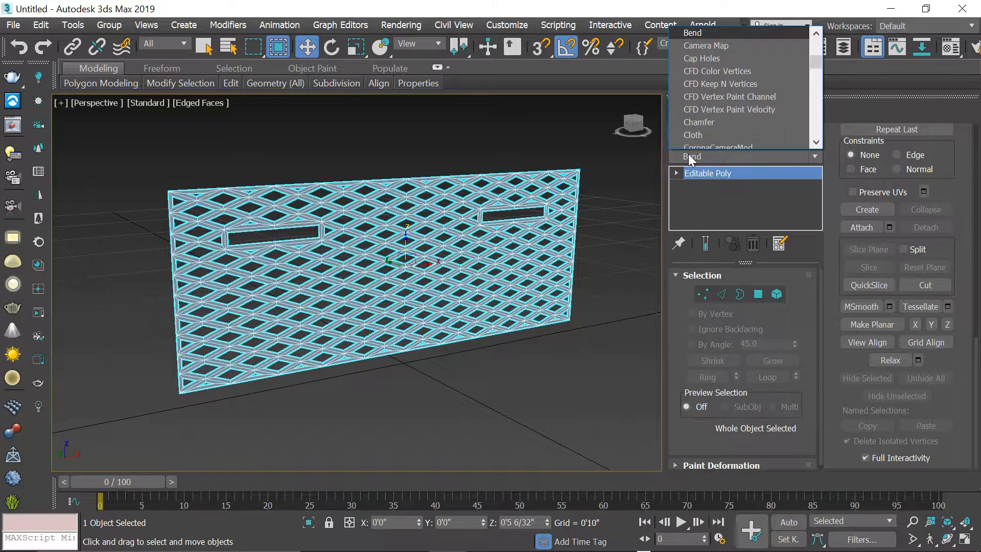
{"action": "key", "text": "Return"}
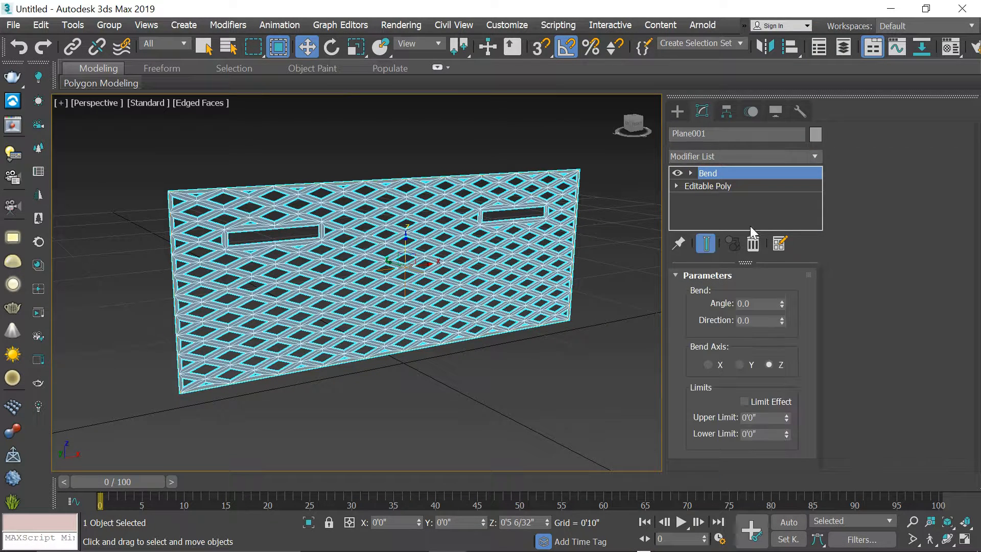
- Bend the panel into a closed cylinder around the X axis with an angle of 360
{"action": "left_click_drag", "start_coordinate": [782, 305], "coordinate": [781, 288]}
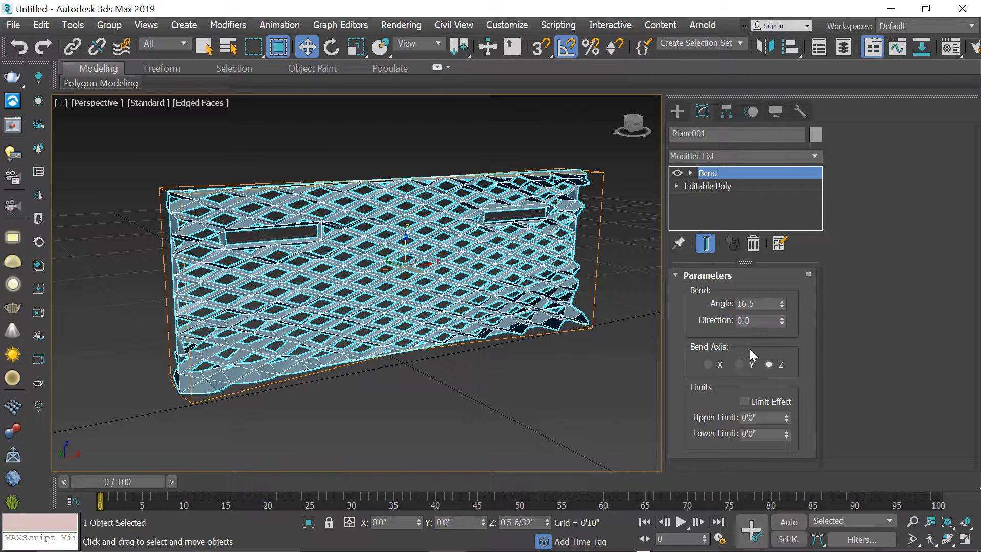
{"action": "left_click", "coordinate": [741, 364]}
{"action": "left_click", "coordinate": [708, 365]}
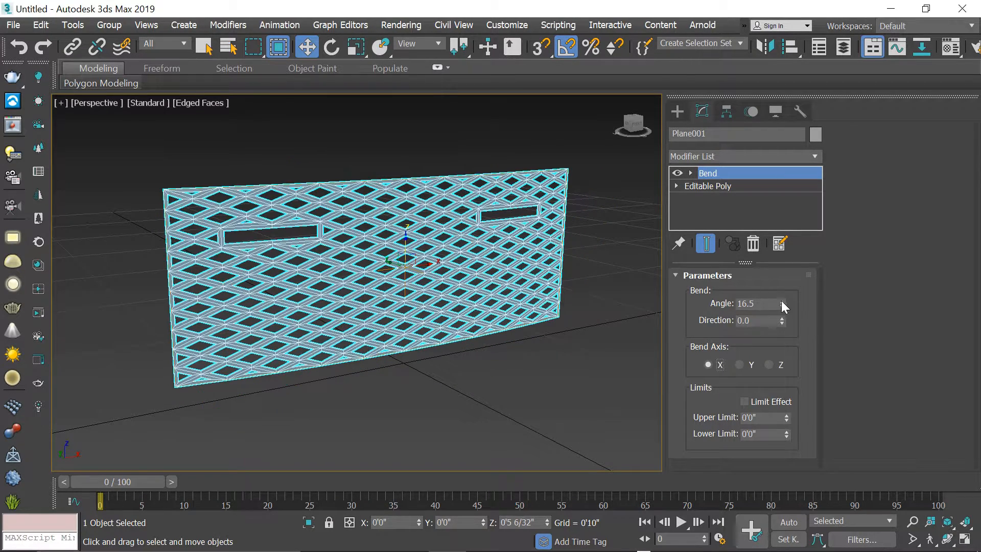
{"action": "left_click_drag", "start_coordinate": [781, 305], "coordinate": [781, 286]}
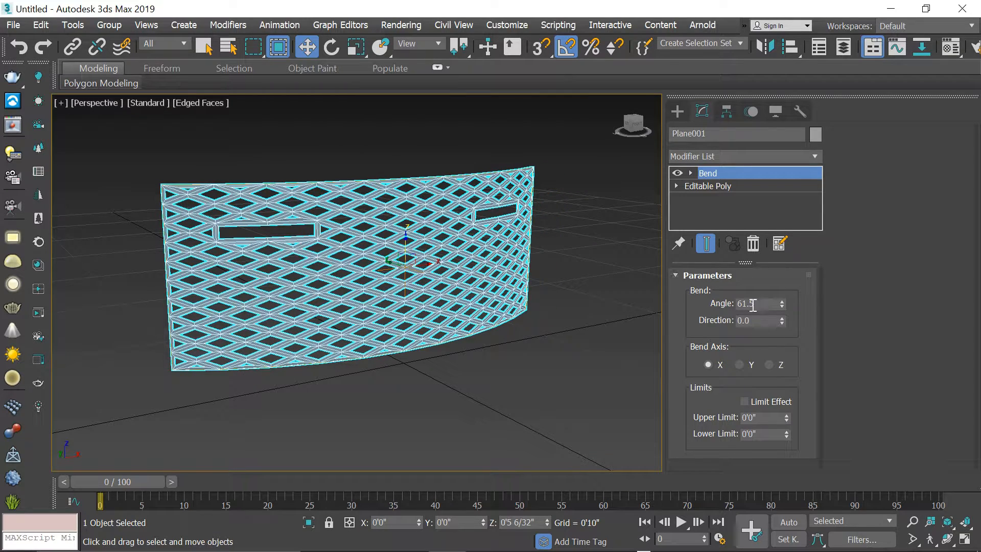
{"action": "key", "text": "Return"}
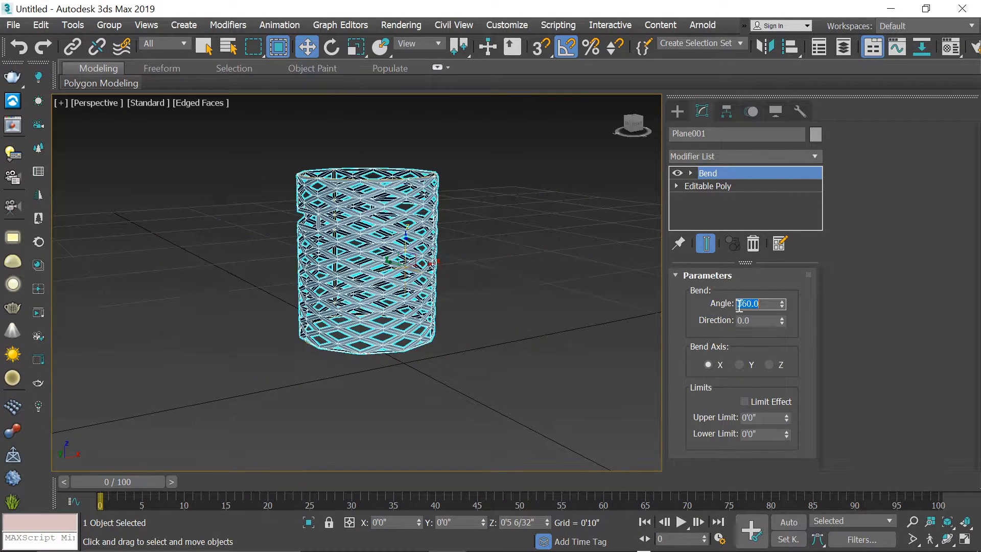
- Convert the bent lattice cylinder to an Editable Poly
{"action": "middle_click_drag", "start_coordinate": [517, 265], "coordinate": [643, 283], "text": "alt"}
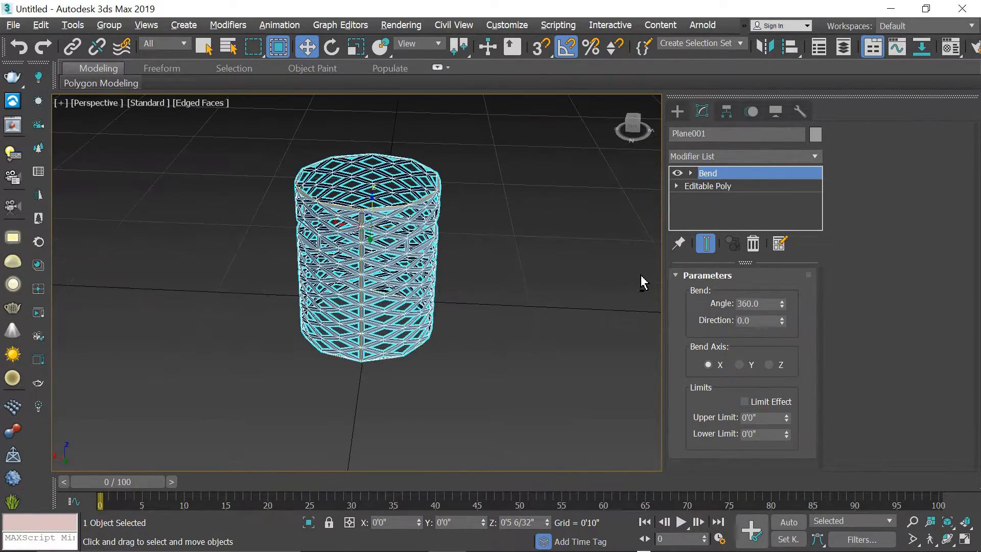
{"action": "scroll", "coordinate": [380, 256], "scroll_direction": "up", "scroll_amount": 5}
{"action": "scroll", "coordinate": [346, 237], "scroll_direction": "down", "scroll_amount": 3}
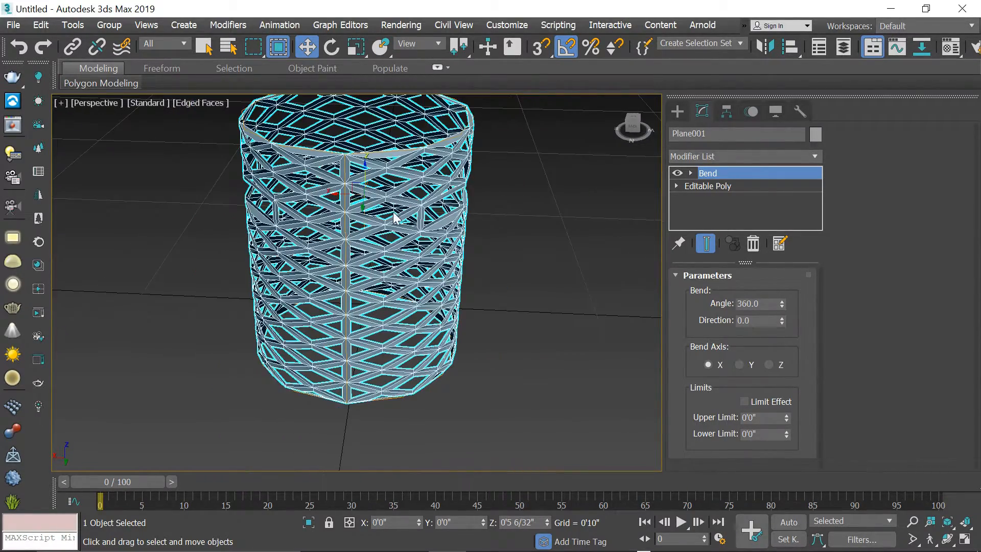
{"action": "right_click", "coordinate": [384, 199]}
{"action": "mouse_move", "coordinate": [488, 347]}
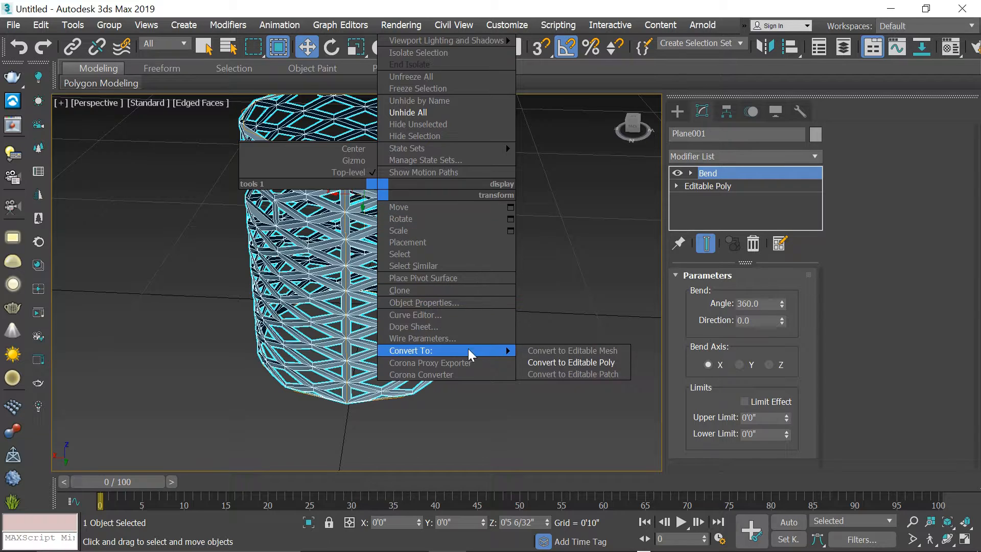
{"action": "left_click", "coordinate": [544, 358]}
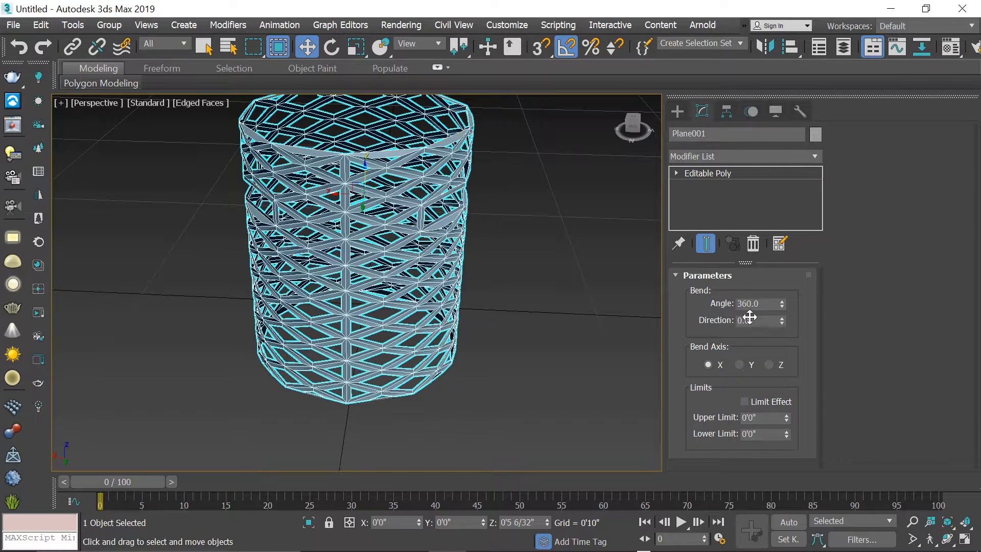
- Select the column of vertices along the cylinder's vertical seam in the maximized front view and weld them
{"action": "left_click", "coordinate": [703, 295]}
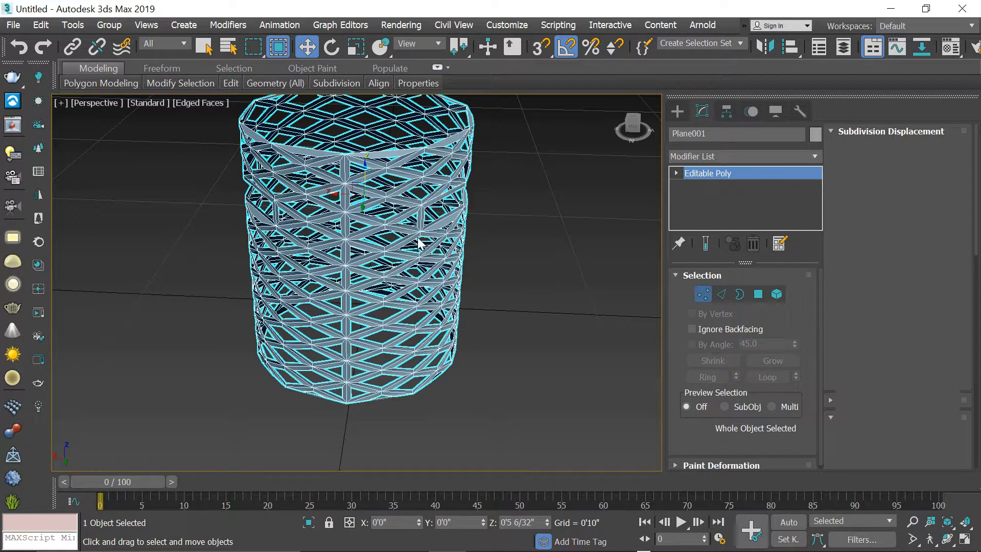
{"action": "key", "text": "alt+w"}
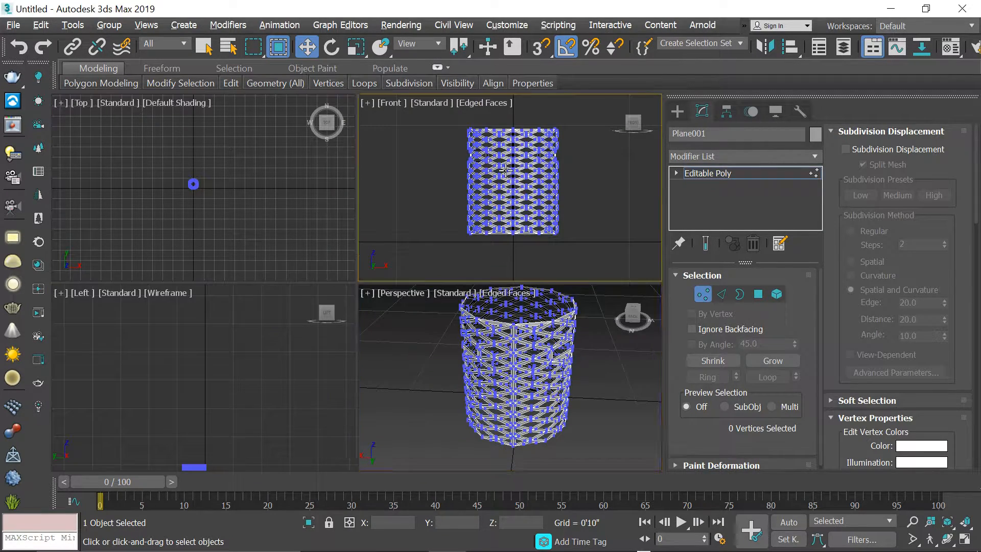
{"action": "key", "text": "alt+w"}
{"action": "scroll", "coordinate": [364, 158], "scroll_direction": "up", "scroll_amount": 6}
{"action": "scroll", "coordinate": [364, 159], "scroll_direction": "down", "scroll_amount": 4}
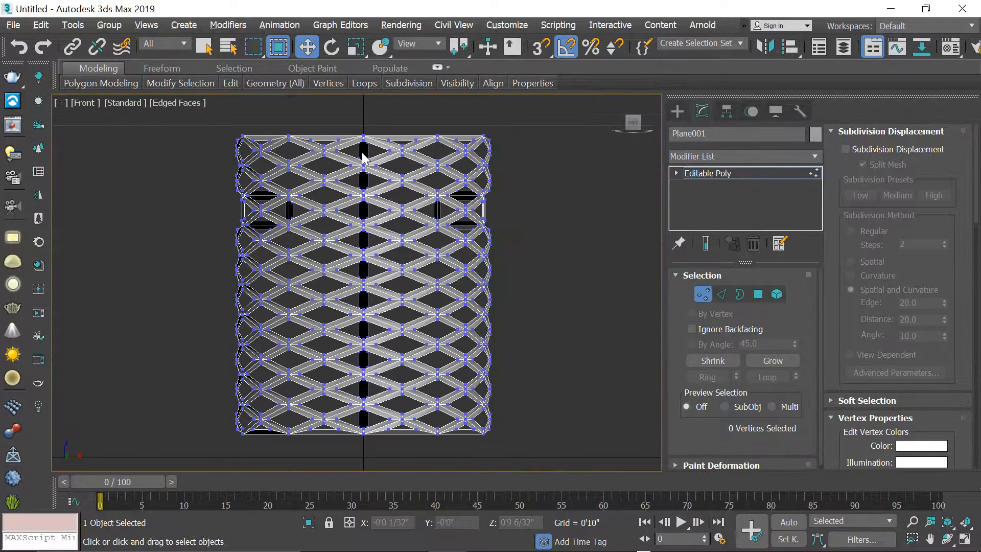
{"action": "left_click_drag", "start_coordinate": [358, 110], "coordinate": [370, 439]}
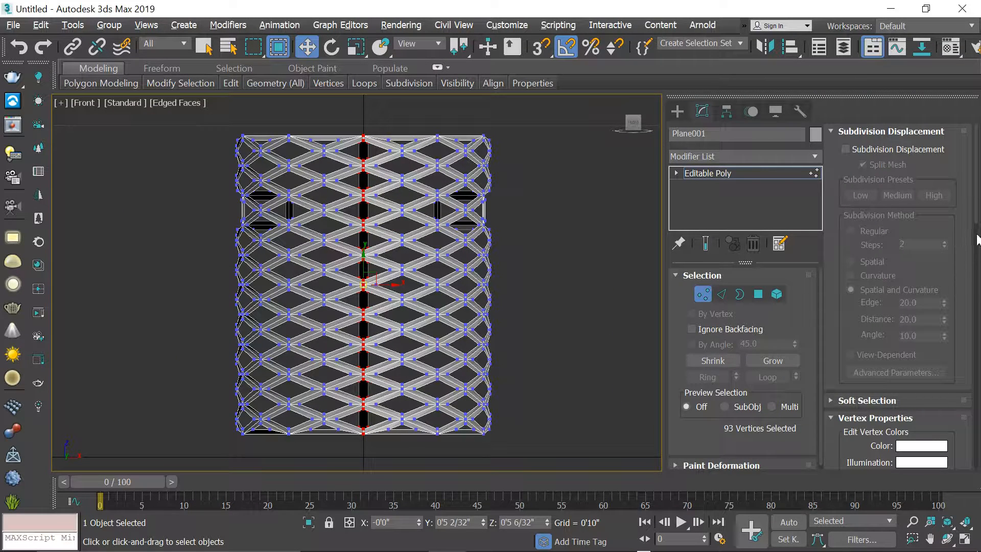
{"action": "left_click_drag", "start_coordinate": [977, 221], "coordinate": [980, 271]}
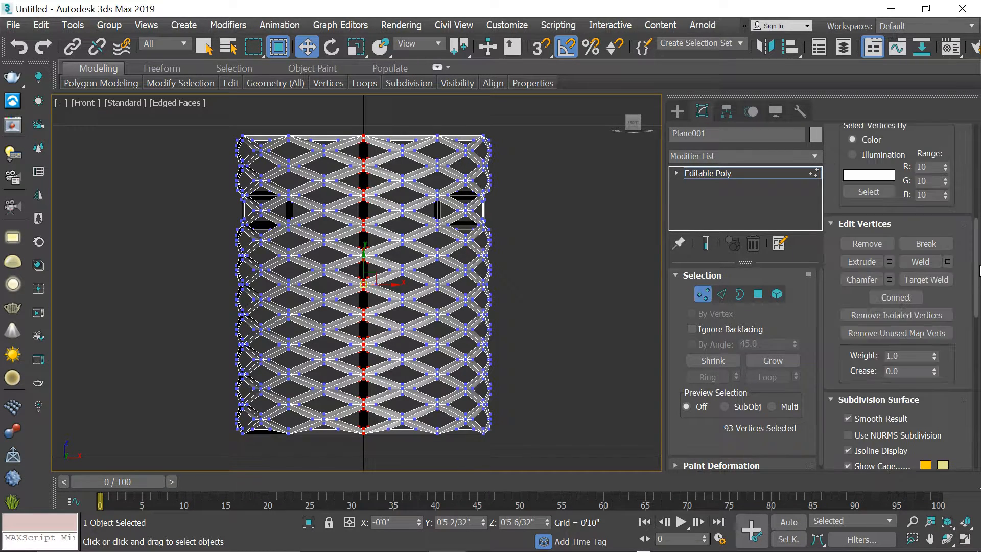
{"action": "left_click", "coordinate": [921, 261]}
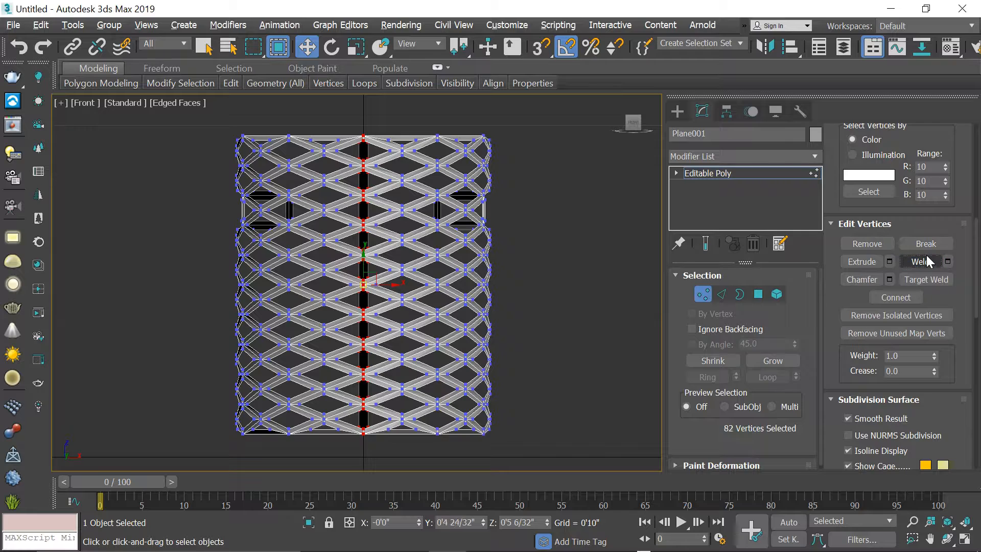
- Leave sub-object editing and return to the maximized perspective view, turned toward a rectangular opening
{"action": "left_click", "coordinate": [722, 294]}
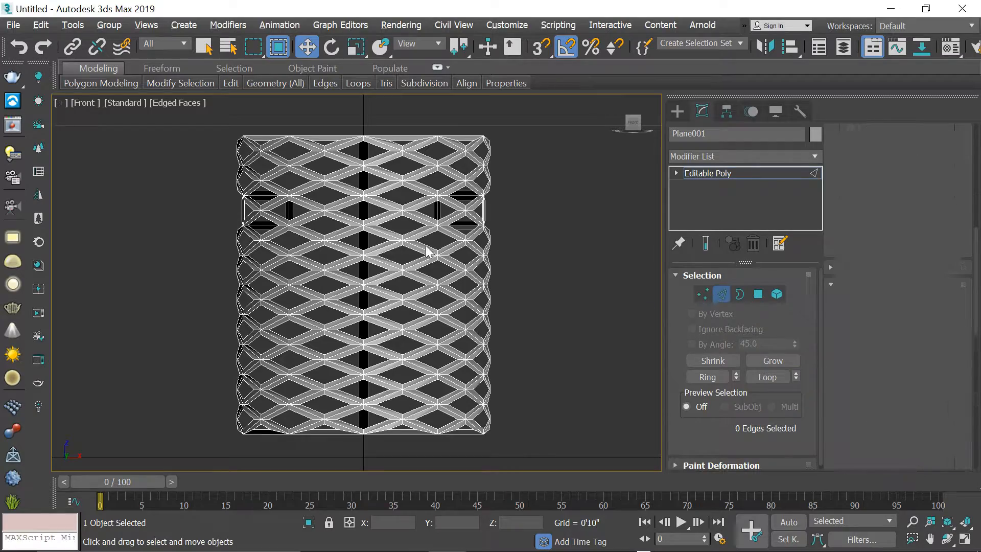
{"action": "key", "text": "2"}
{"action": "key", "text": "alt+w"}
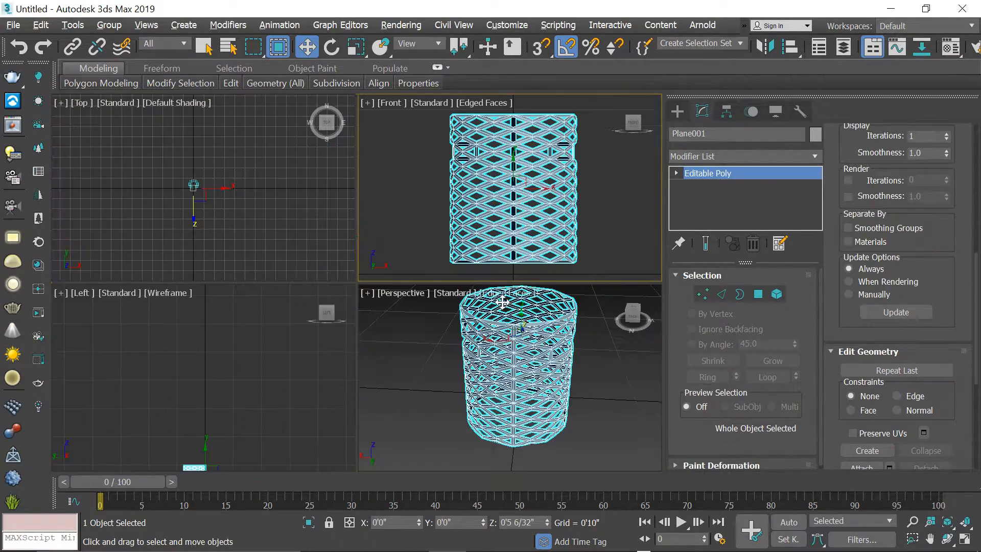
{"action": "middle_click", "coordinate": [533, 331]}
{"action": "key", "text": "alt+w"}
{"action": "middle_click_drag", "start_coordinate": [533, 335], "coordinate": [586, 326], "text": "alt"}
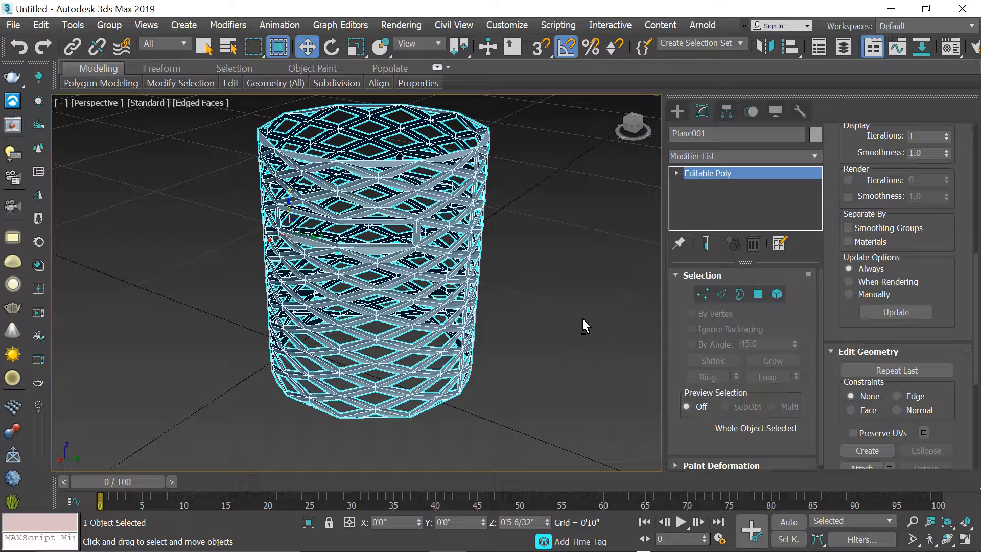
{"action": "left_click", "coordinate": [701, 158]}
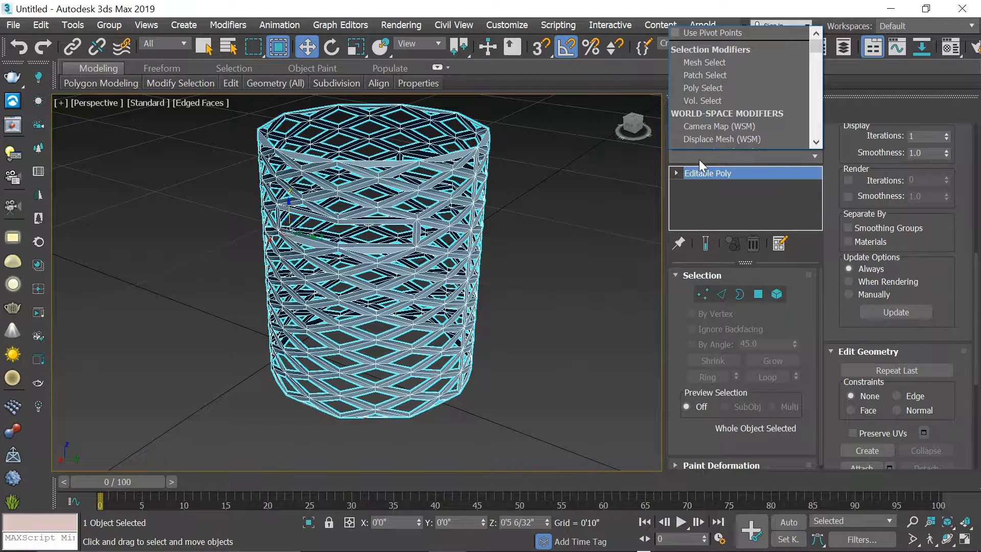
{"action": "scroll", "coordinate": [699, 159], "scroll_direction": "down", "scroll_amount": 5}
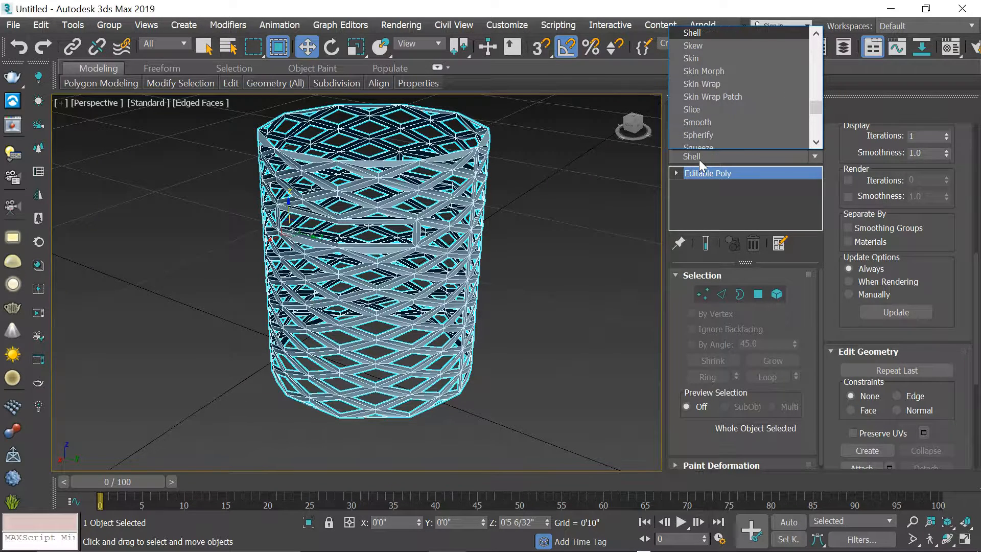
{"action": "left_click", "coordinate": [612, 227]}
- Select the border around the cylinder's bottom rim and cap it to close the base
{"action": "left_click", "coordinate": [740, 295]}
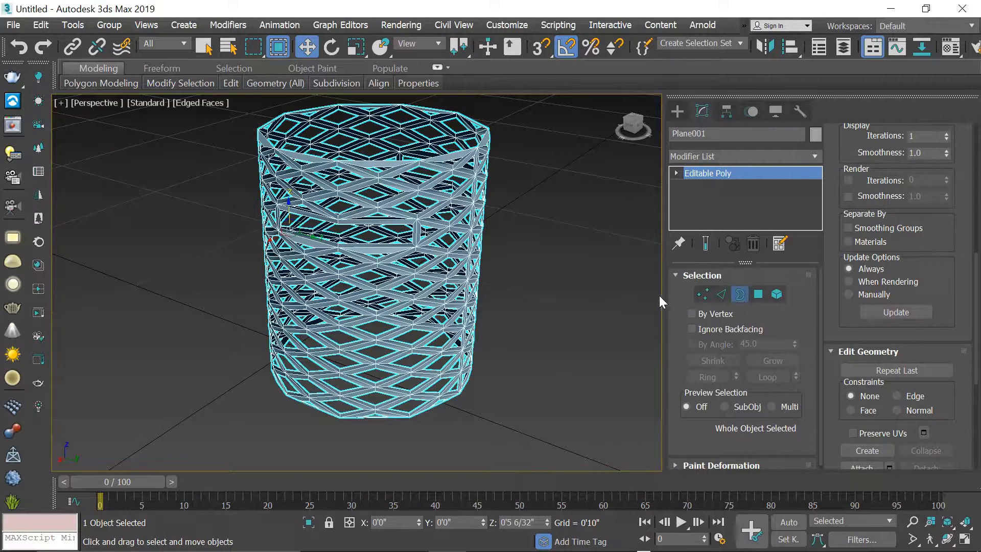
{"action": "middle_click_drag", "start_coordinate": [420, 357], "coordinate": [421, 305], "text": "alt"}
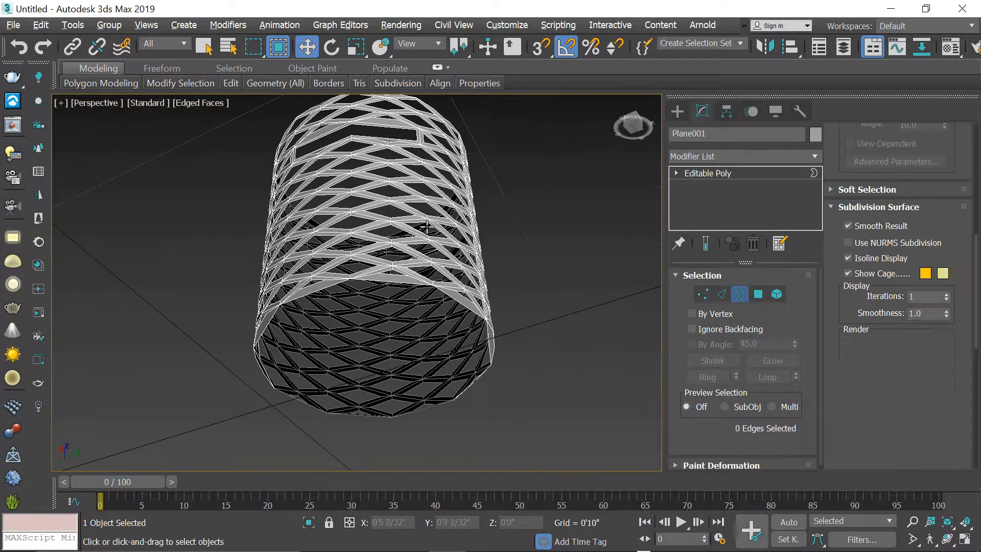
{"action": "left_click", "coordinate": [450, 298]}
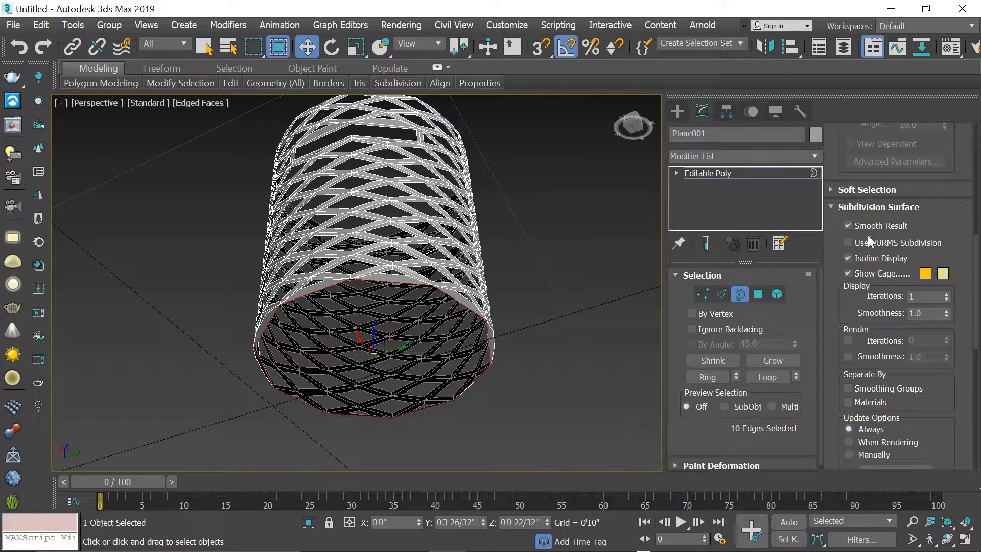
{"action": "scroll", "coordinate": [973, 248], "scroll_direction": "up", "scroll_amount": 5}
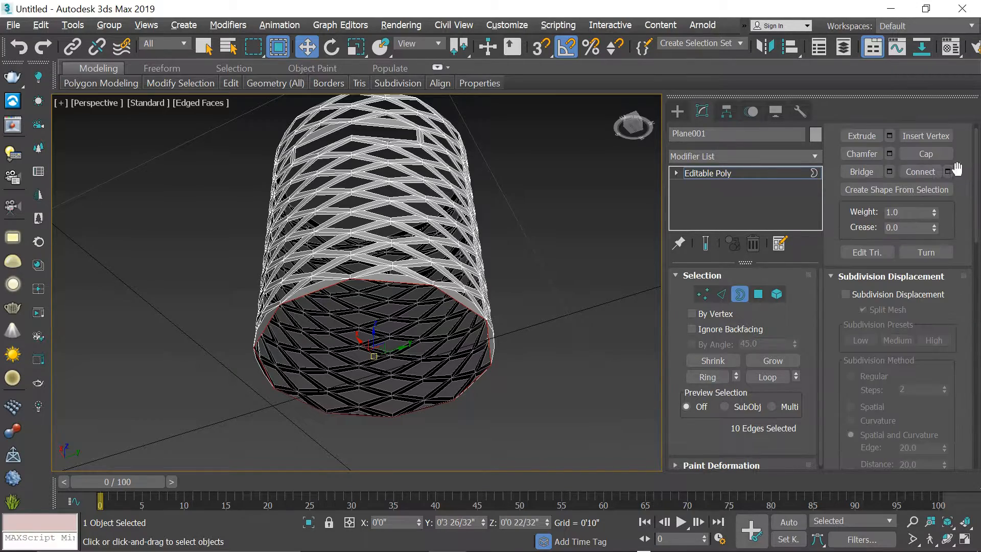
{"action": "left_click", "coordinate": [926, 154]}
{"action": "middle_click_drag", "start_coordinate": [440, 265], "coordinate": [440, 306], "text": "alt"}
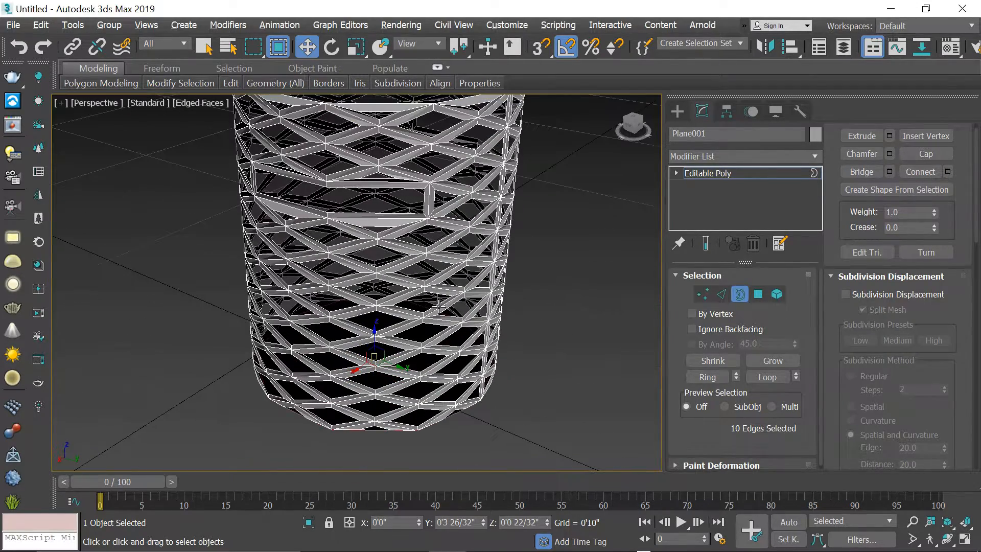
{"action": "mouse_move", "coordinate": [461, 263]}
{"action": "middle_mouse_down", "text": "alt"}
{"action": "mouse_move", "coordinate": [450, 299]}
{"action": "mouse_move", "coordinate": [459, 256]}
{"action": "middle_mouse_up", "text": "alt"}
{"action": "scroll", "coordinate": [453, 280], "scroll_direction": "down", "scroll_amount": 2}
{"action": "scroll", "coordinate": [464, 257], "scroll_direction": "down", "scroll_amount": 2}
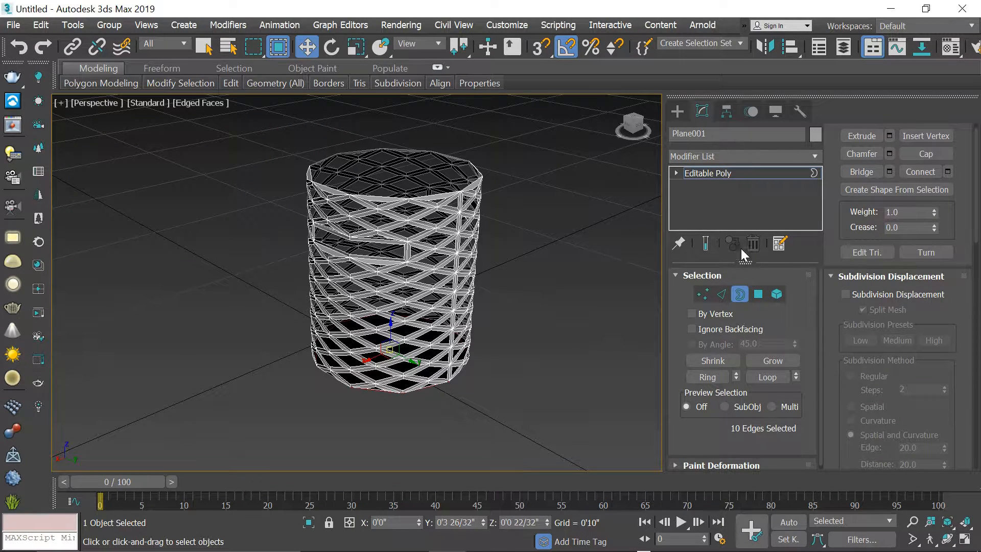
- Leave border sub-object level and apply a Shell modifier to the whole lattice basket
{"action": "left_click", "coordinate": [740, 294]}
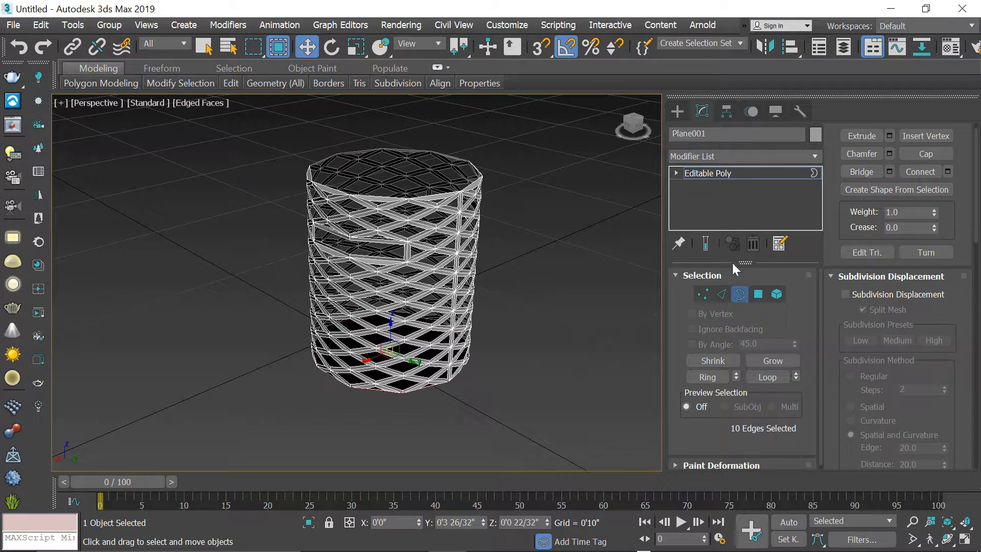
{"action": "left_click", "coordinate": [725, 154]}
{"action": "type", "text": "sh"}
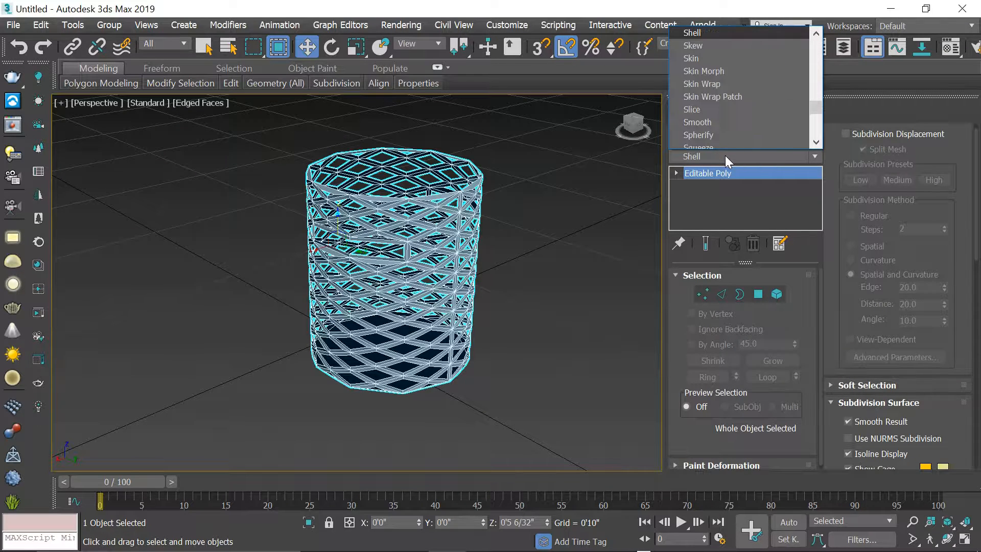
{"action": "key", "text": "Return"}
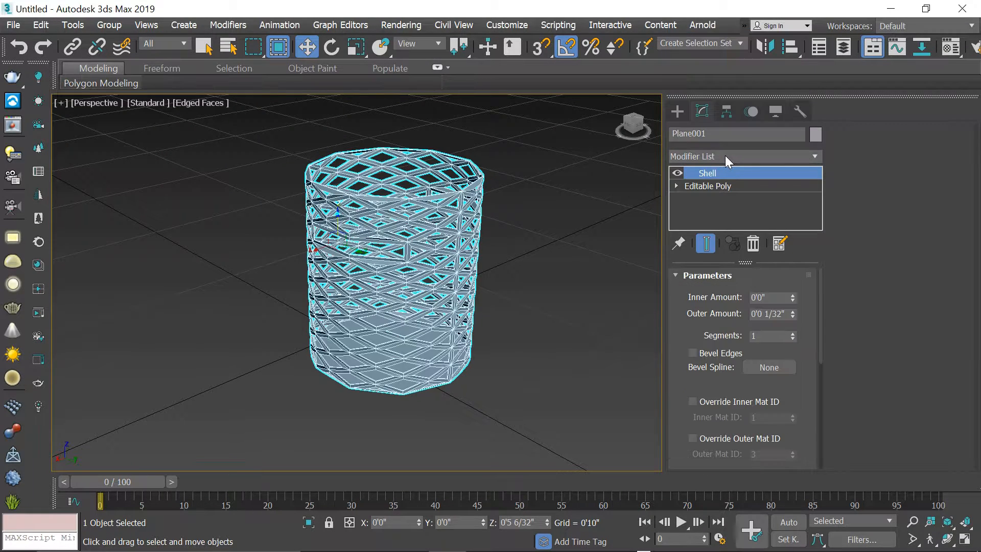
- Set the Shell modifier's outer amount to 0'0 4/32" to thicken the basket's lattice
{"action": "scroll", "coordinate": [452, 205], "scroll_direction": "up", "scroll_amount": 3}
{"action": "middle_click_drag", "start_coordinate": [461, 276], "coordinate": [461, 217], "text": "alt"}
{"action": "scroll", "coordinate": [460, 215], "scroll_direction": "down", "scroll_amount": 3}
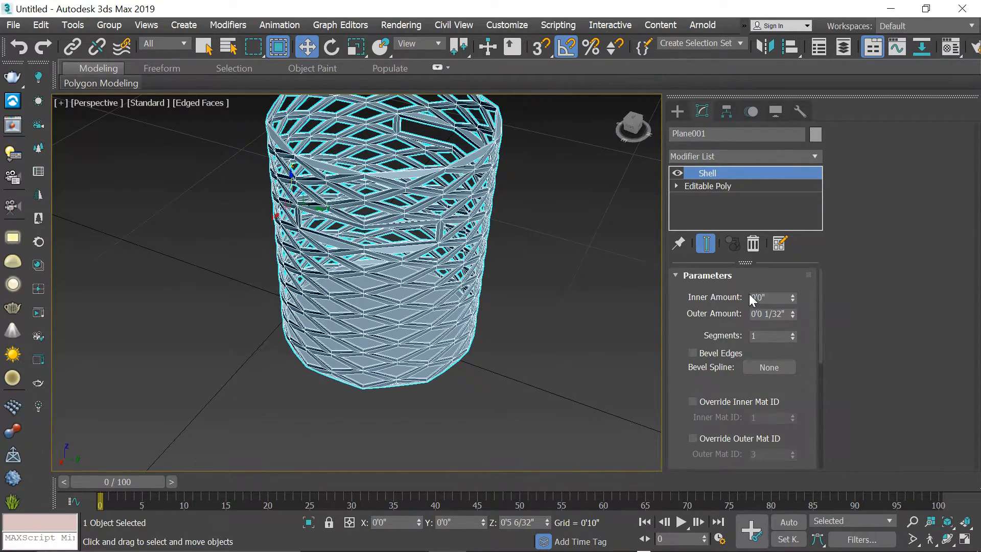
{"action": "left_click", "coordinate": [793, 310]}
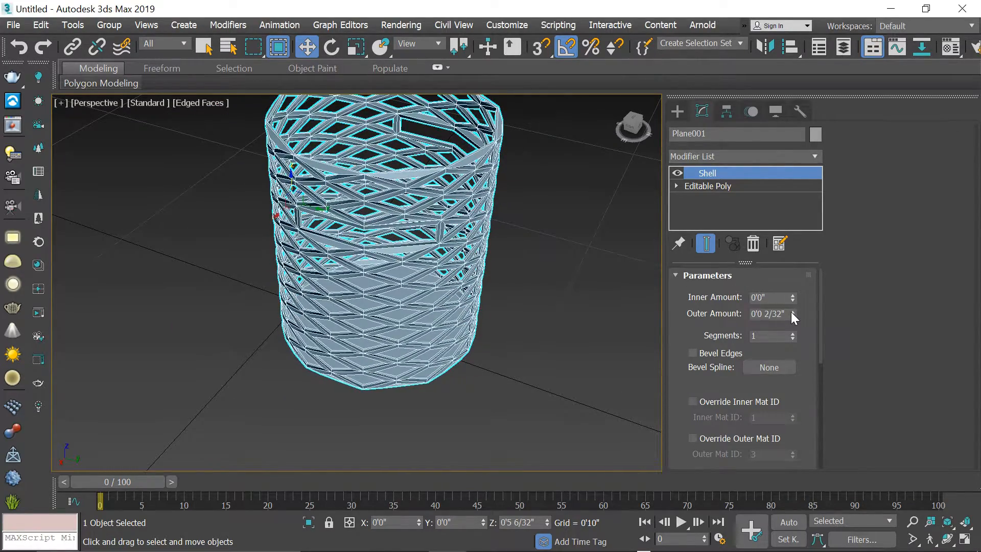
{"action": "left_click", "coordinate": [793, 311]}
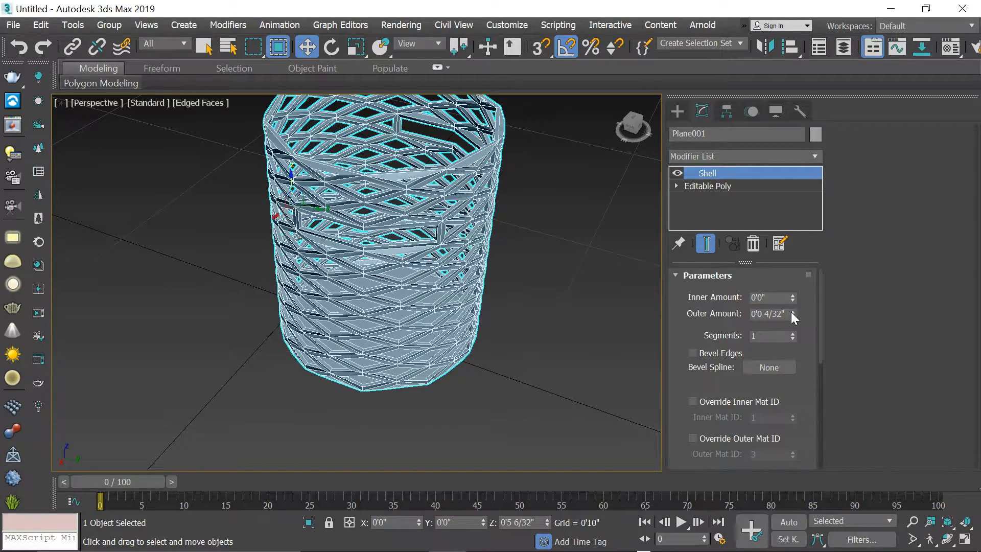
{"action": "middle_click_drag", "start_coordinate": [523, 274], "coordinate": [533, 305], "text": "alt"}
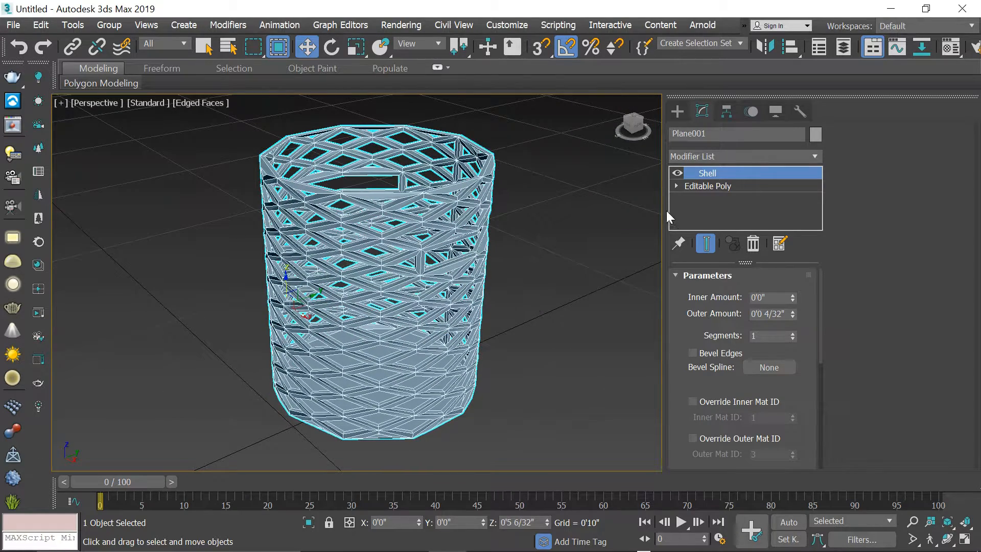
- Apply a TurboSmooth modifier above the Shell and turn off the edged-faces display in the perspective view
{"action": "left_click", "coordinate": [720, 155]}
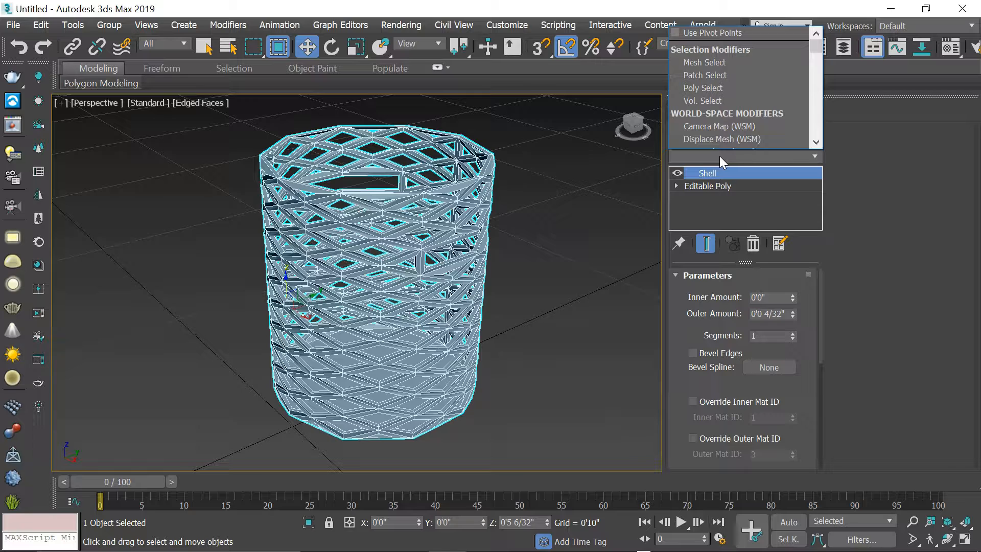
{"action": "type", "text": "tu"}
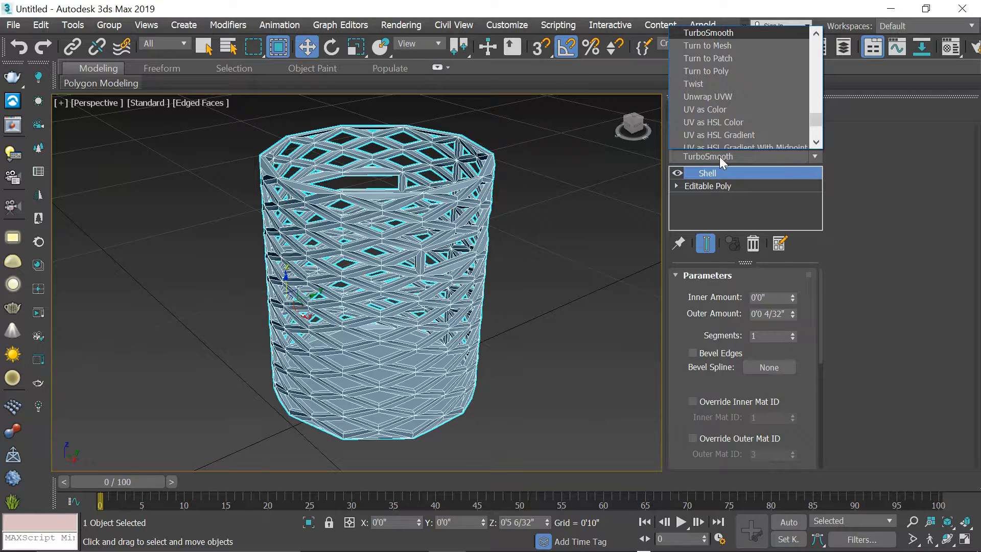
{"action": "key", "text": "Return"}
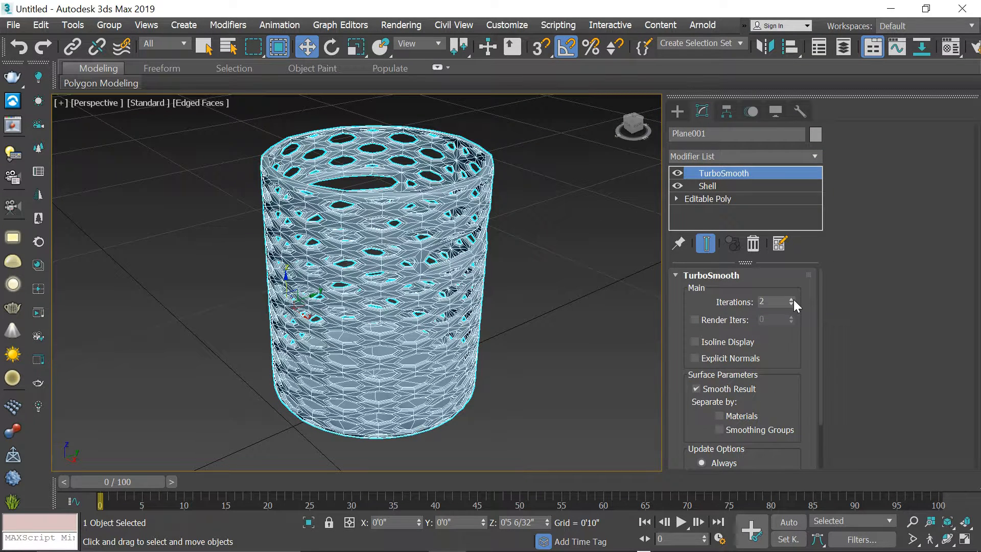
{"action": "middle_click_drag", "start_coordinate": [574, 281], "coordinate": [540, 290], "text": "alt"}
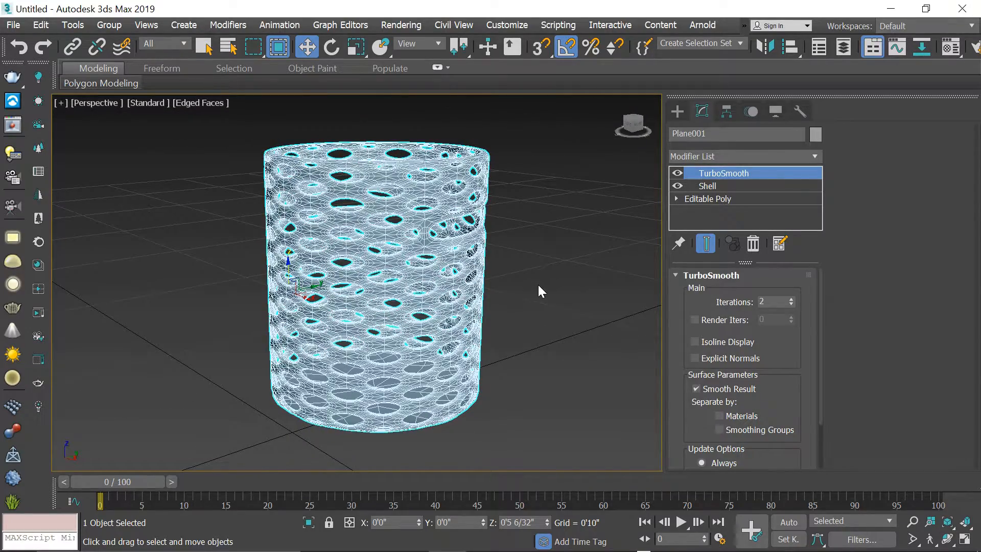
{"action": "key", "text": "F4"}
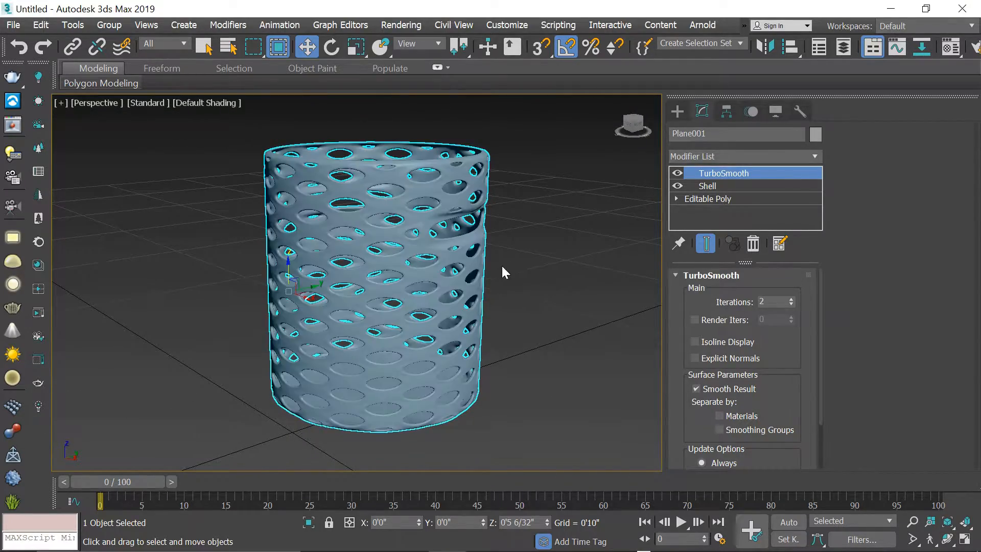
{"action": "mouse_move", "coordinate": [501, 264]}
{"action": "middle_mouse_down", "text": "alt"}
{"action": "mouse_move", "coordinate": [480, 300]}
{"action": "mouse_move", "coordinate": [380, 267]}
{"action": "mouse_move", "coordinate": [407, 265]}
{"action": "mouse_move", "coordinate": [511, 333]}
{"action": "mouse_move", "coordinate": [541, 309]}
{"action": "mouse_move", "coordinate": [475, 310]}
{"action": "mouse_move", "coordinate": [494, 315]}
{"action": "middle_mouse_up", "text": "alt"}
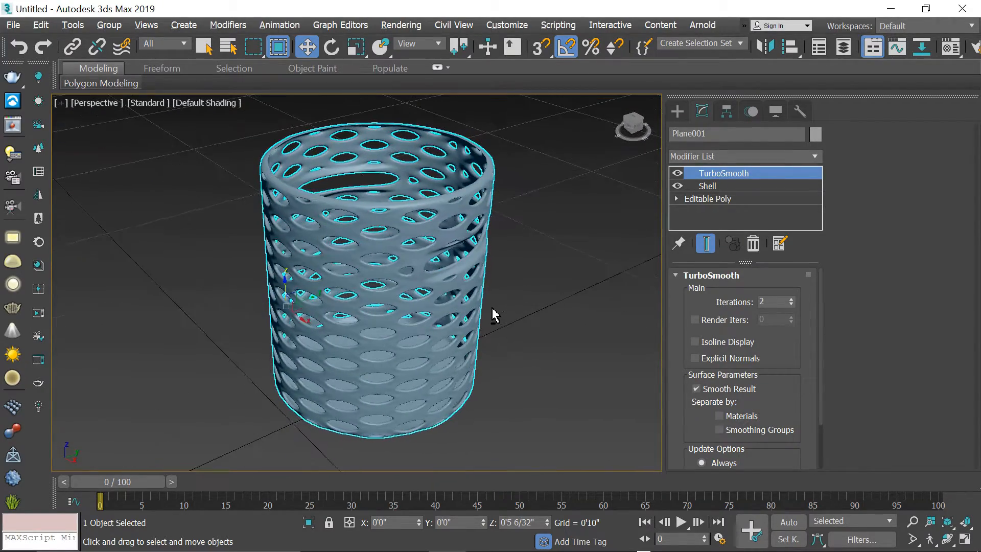
{"action": "middle_click_drag", "start_coordinate": [455, 223], "coordinate": [451, 219]}
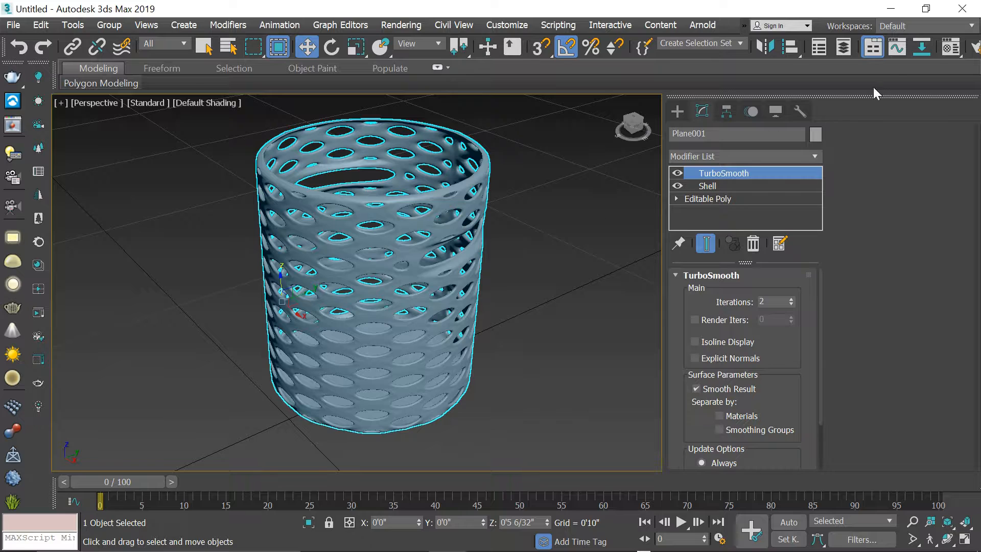
- Assign the wood-textured 01 - CoronaMtl material to the basket and show its texture in the viewport
{"action": "left_click", "coordinate": [950, 48]}
{"action": "left_click", "coordinate": [535, 119]}
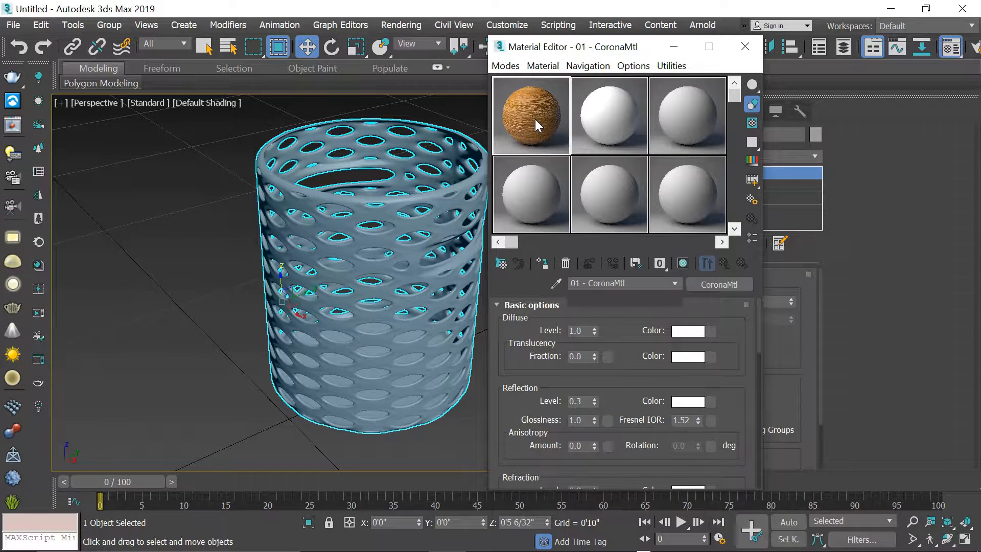
{"action": "left_click", "coordinate": [542, 263]}
{"action": "left_click", "coordinate": [684, 263]}
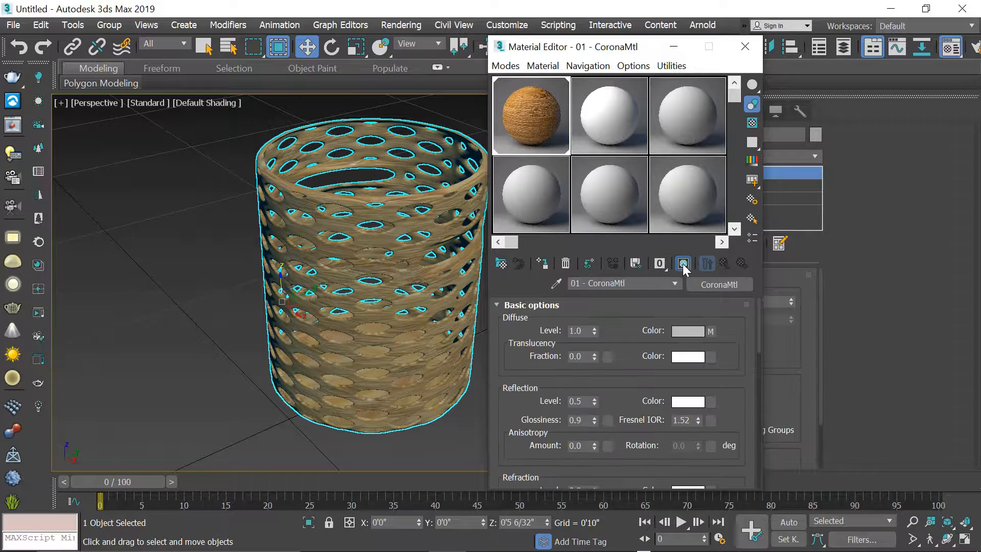
{"action": "left_click", "coordinate": [746, 46]}
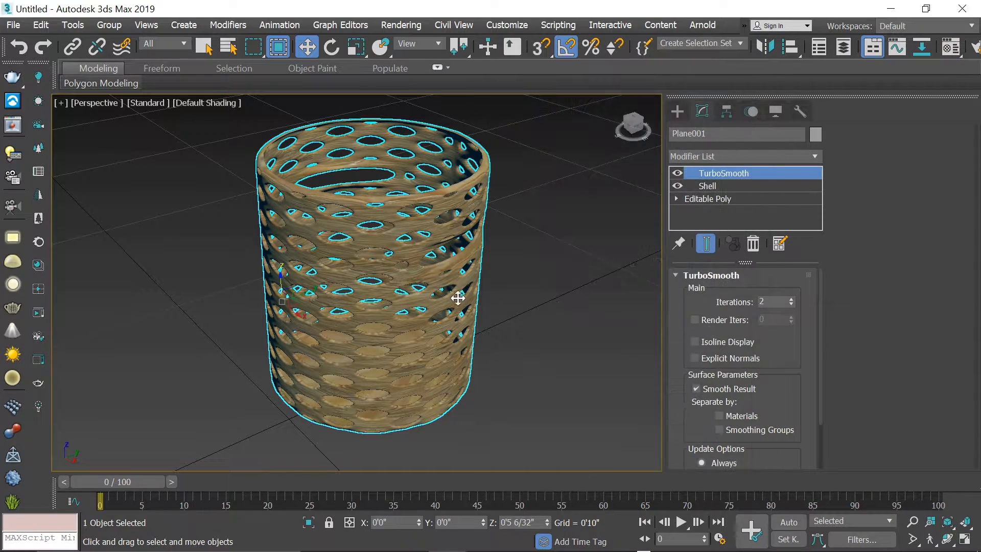
- Add a Taper modifier on top of the basket's TurboSmooth, leaving its amount at 0.0
{"action": "mouse_move", "coordinate": [517, 255]}
{"action": "middle_mouse_down", "text": "alt"}
{"action": "mouse_move", "coordinate": [541, 261]}
{"action": "mouse_move", "coordinate": [569, 292]}
{"action": "mouse_move", "coordinate": [495, 269]}
{"action": "mouse_move", "coordinate": [504, 264]}
{"action": "middle_mouse_up", "text": "alt"}
{"action": "scroll", "coordinate": [383, 256], "scroll_direction": "up", "scroll_amount": 6}
{"action": "scroll", "coordinate": [406, 263], "scroll_direction": "down", "scroll_amount": 3}
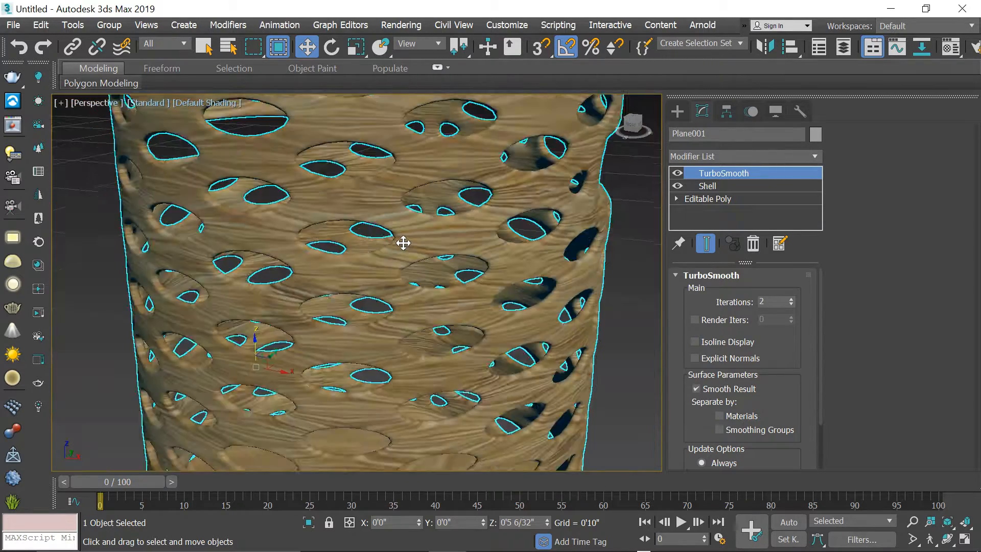
{"action": "scroll", "coordinate": [416, 239], "scroll_direction": "down", "scroll_amount": 3}
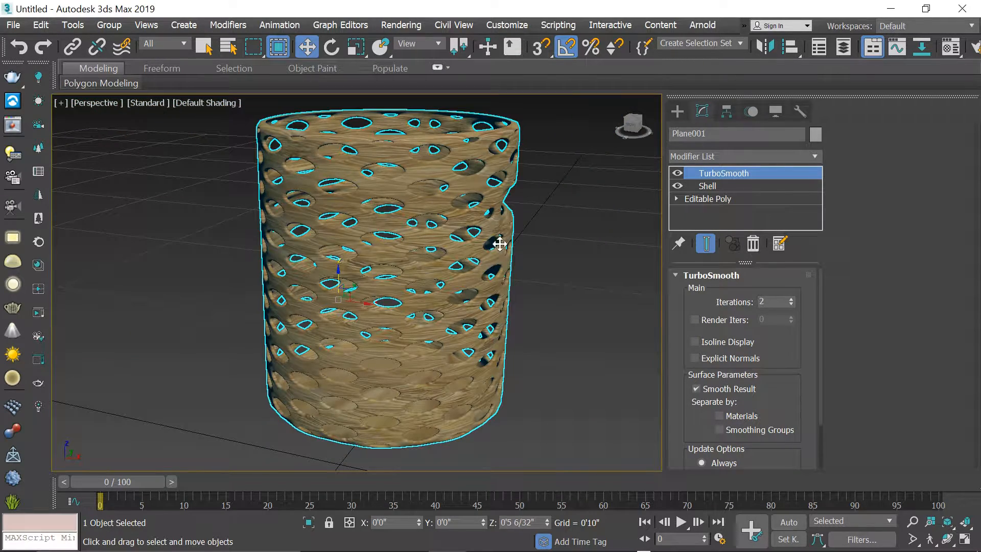
{"action": "left_click", "coordinate": [708, 157]}
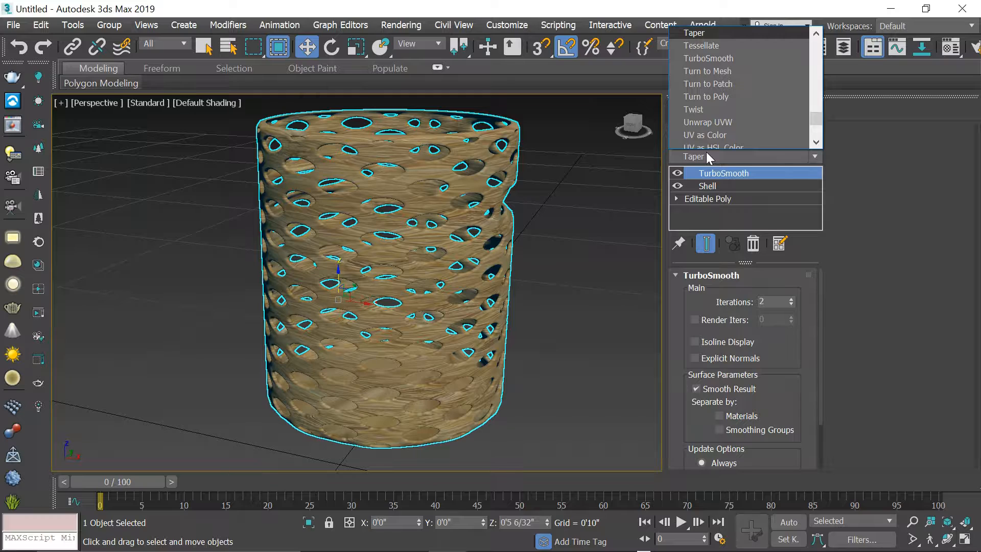
{"action": "key", "text": "Return"}
{"action": "mouse_move", "coordinate": [778, 305]}
{"action": "left_mouse_down"}
{"action": "mouse_move", "coordinate": [778, 291]}
{"action": "mouse_move", "coordinate": [778, 299]}
{"action": "left_mouse_up"}
{"action": "right_click", "coordinate": [779, 306]}
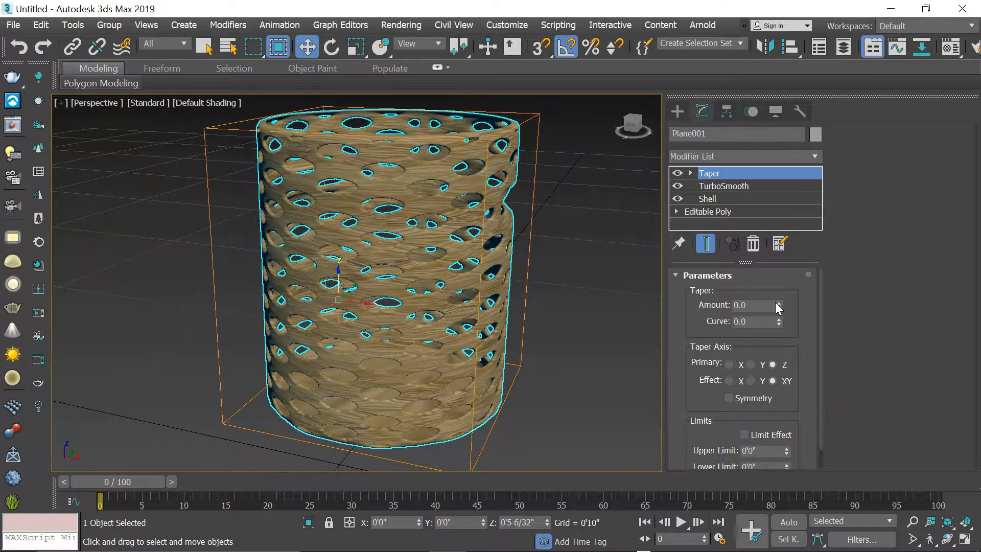
- Center the basket's pivot to the object using Affect Pivot Only, and leave pivot adjustment mode
{"action": "scroll", "coordinate": [477, 256], "scroll_direction": "down", "scroll_amount": 5}
{"action": "middle_click_drag", "start_coordinate": [476, 256], "coordinate": [509, 314], "text": "alt"}
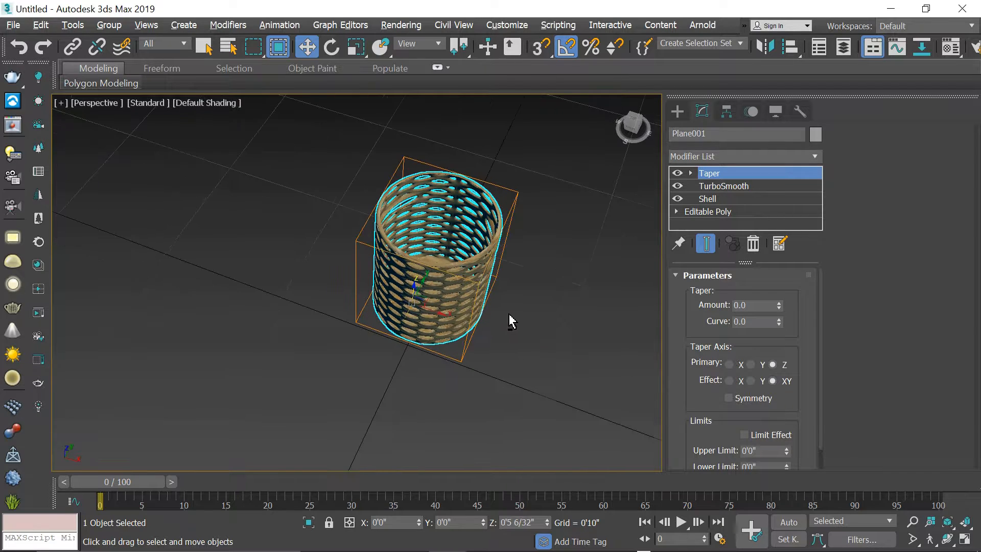
{"action": "left_click", "coordinate": [726, 116]}
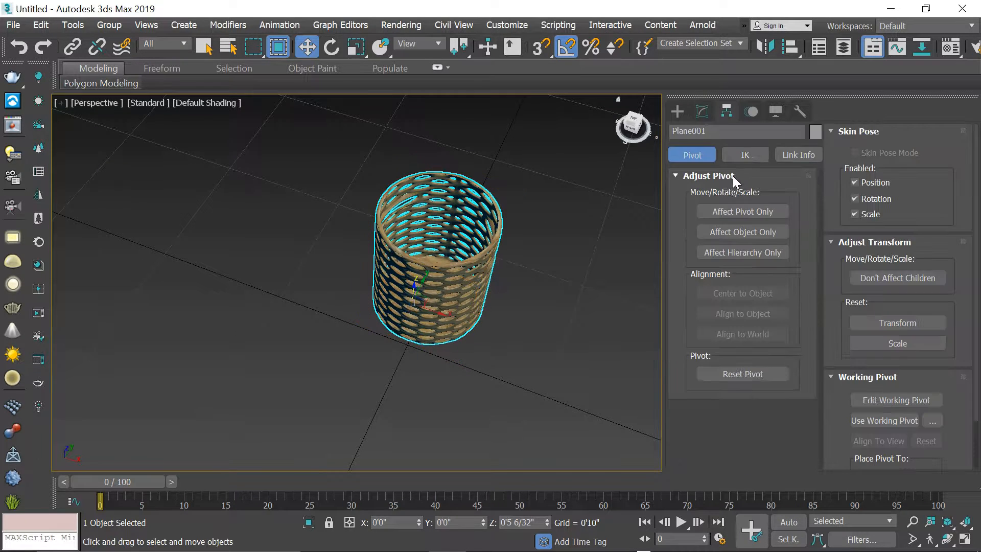
{"action": "left_click", "coordinate": [725, 212]}
{"action": "left_click", "coordinate": [737, 293]}
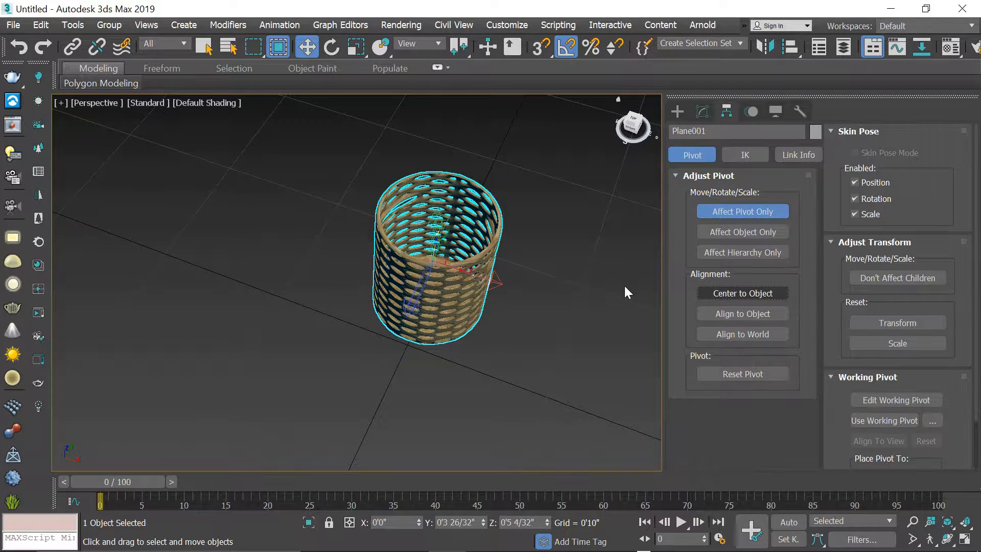
{"action": "middle_click_drag", "start_coordinate": [495, 282], "coordinate": [673, 202], "text": "alt"}
{"action": "left_click", "coordinate": [710, 210]}
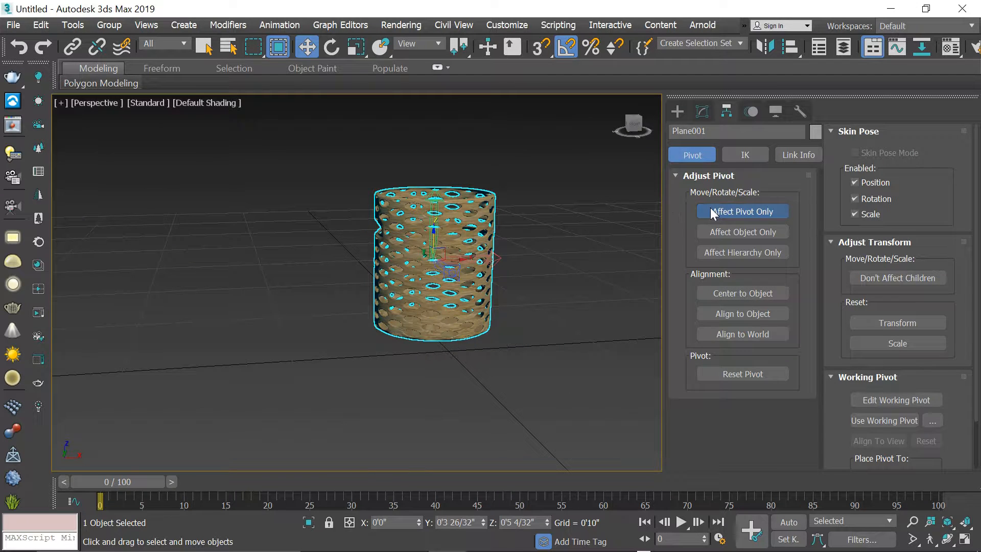
- Return to the Taper parameters and set the amount to 0.69 with Y as the primary axis
{"action": "left_click", "coordinate": [682, 113]}
{"action": "middle_click_drag", "start_coordinate": [547, 267], "coordinate": [646, 219], "text": "alt"}
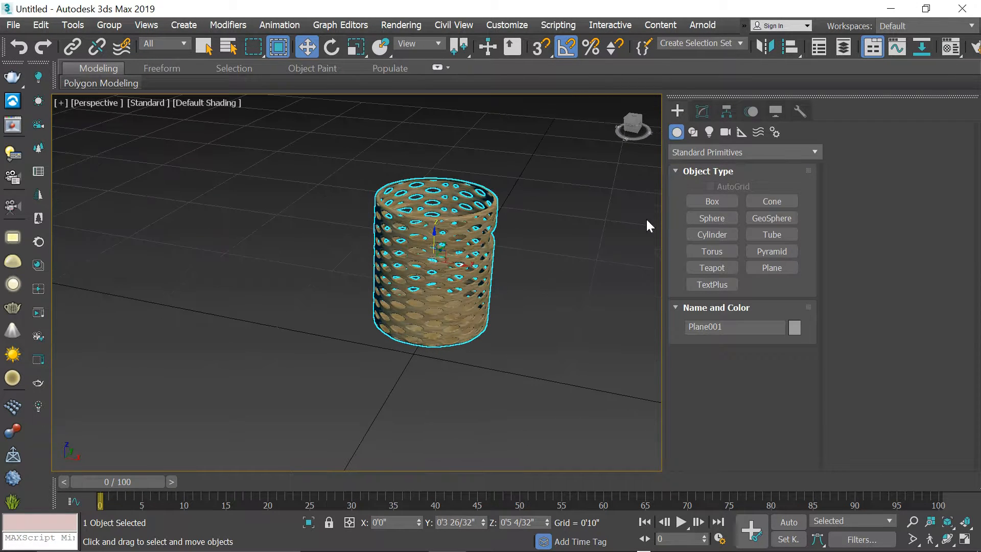
{"action": "left_click", "coordinate": [703, 112]}
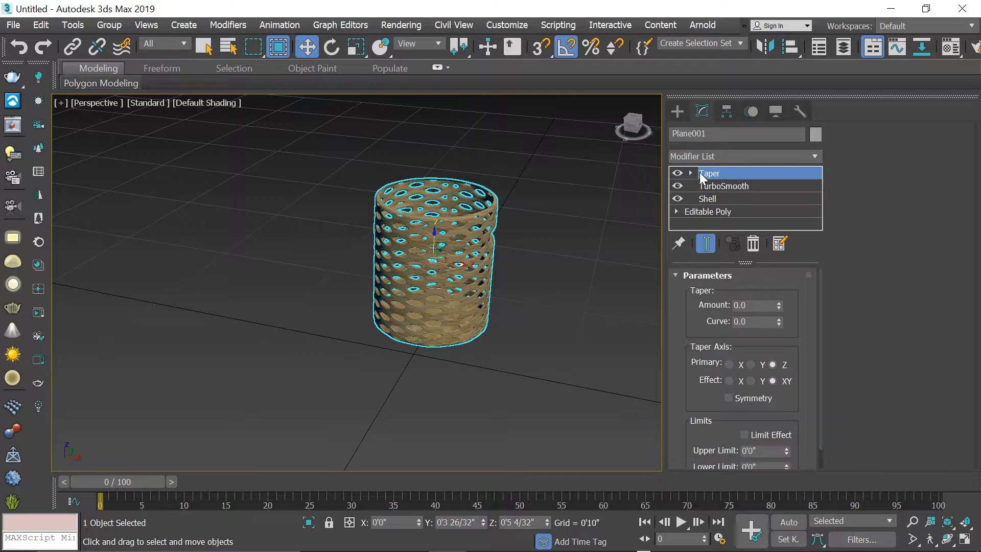
{"action": "left_click_drag", "start_coordinate": [781, 305], "coordinate": [778, 291]}
{"action": "left_click", "coordinate": [729, 365]}
{"action": "left_click", "coordinate": [751, 365]}
{"action": "mouse_move", "coordinate": [533, 273]}
{"action": "middle_mouse_down", "text": "alt"}
{"action": "mouse_move", "coordinate": [591, 236]}
{"action": "mouse_move", "coordinate": [525, 268]}
{"action": "mouse_move", "coordinate": [549, 266]}
{"action": "middle_mouse_up", "text": "alt"}
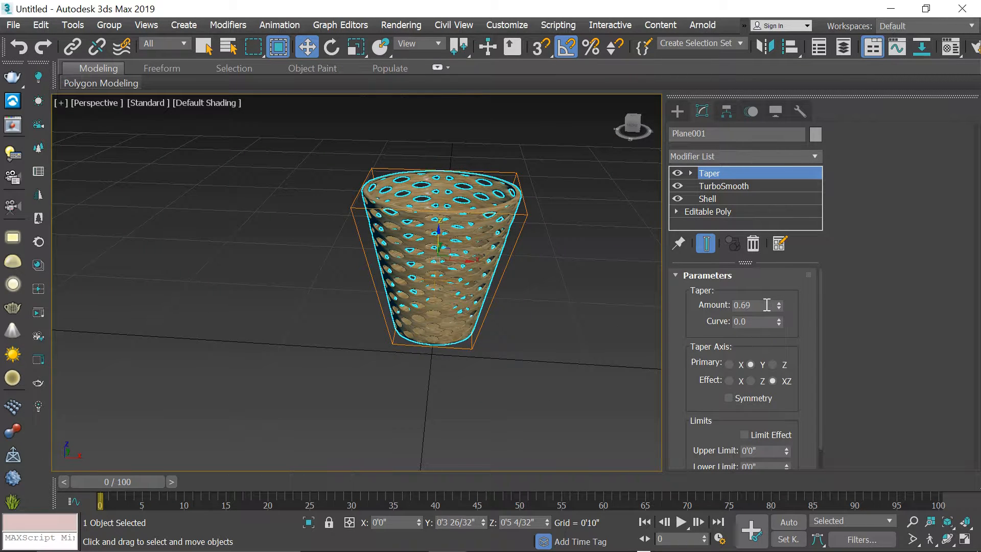
- Restrict the Taper's effect axis to X and set its amount to 0.71
{"action": "left_click", "coordinate": [762, 380]}
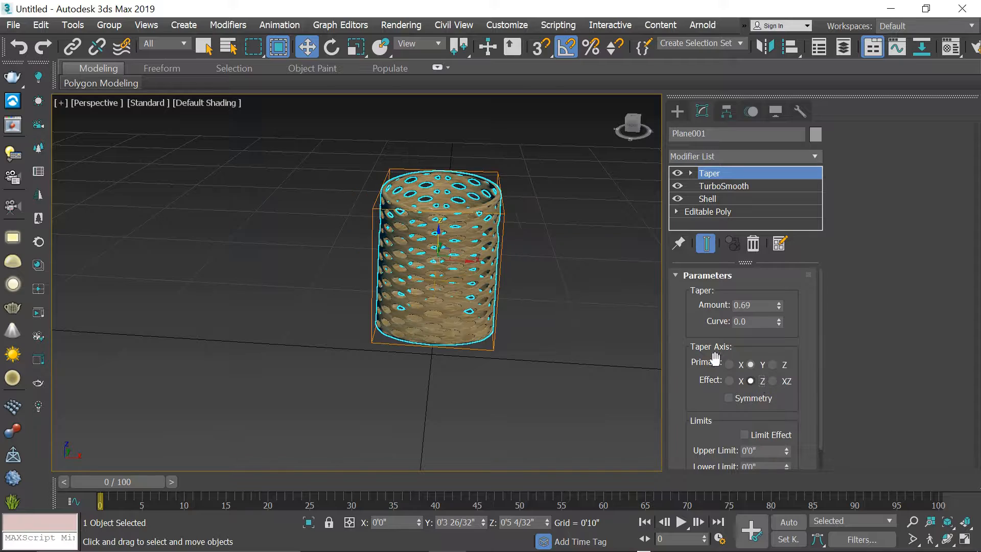
{"action": "middle_click_drag", "start_coordinate": [516, 299], "coordinate": [536, 287], "text": "alt"}
{"action": "left_click", "coordinate": [730, 381]}
{"action": "scroll", "coordinate": [472, 265], "scroll_direction": "up", "scroll_amount": 3}
{"action": "middle_click_drag", "start_coordinate": [473, 265], "coordinate": [633, 289], "text": "alt"}
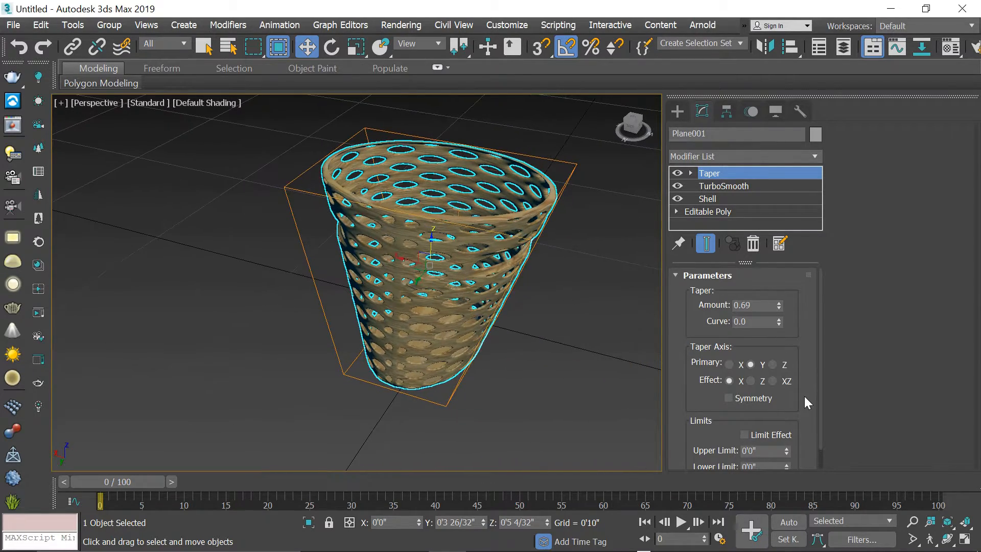
{"action": "left_click", "coordinate": [779, 303]}
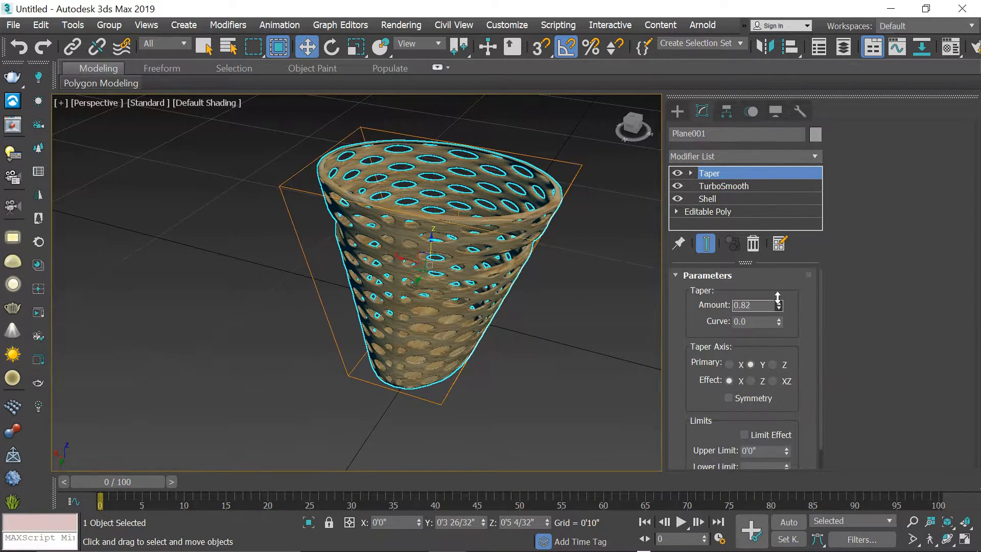
{"action": "left_click", "coordinate": [778, 303]}
- Move the Taper's center to about Y 0'2 23/32", Z 0'1 9/32", then leave sub-object level and deselect the basket
{"action": "left_click", "coordinate": [691, 173]}
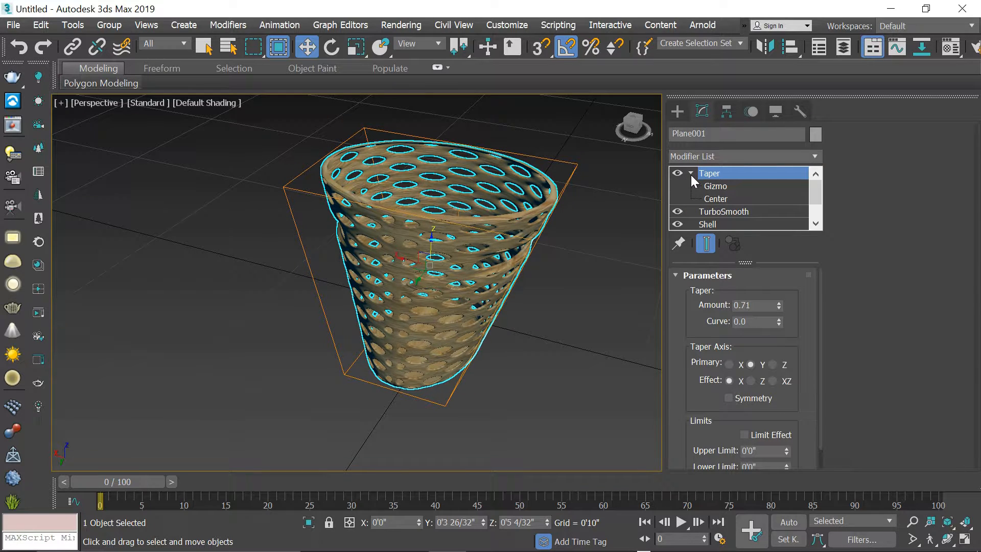
{"action": "left_click", "coordinate": [713, 198]}
{"action": "left_click_drag", "start_coordinate": [443, 228], "coordinate": [454, 274]}
{"action": "middle_click_drag", "start_coordinate": [454, 274], "coordinate": [466, 297], "text": "alt"}
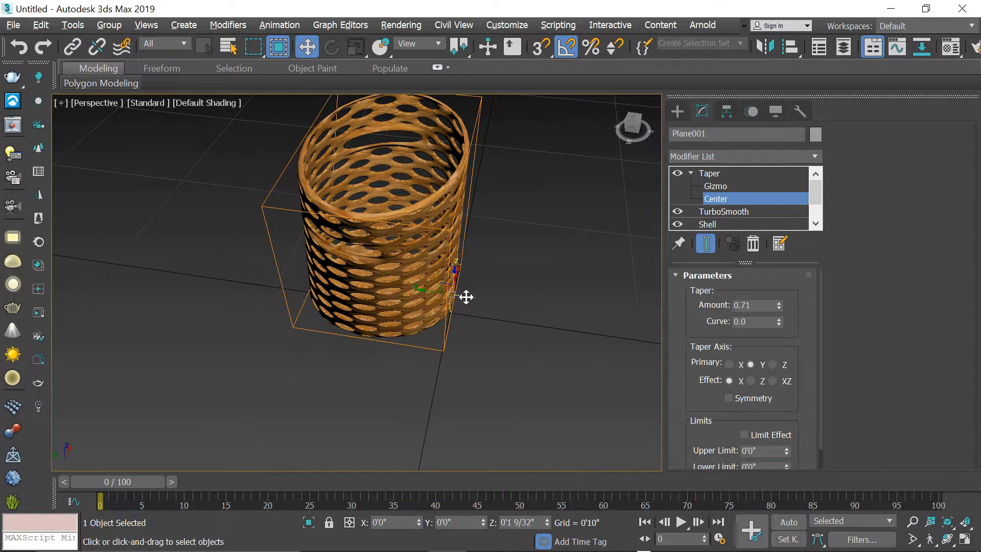
{"action": "left_click_drag", "start_coordinate": [430, 292], "coordinate": [352, 280]}
{"action": "middle_click_drag", "start_coordinate": [404, 307], "coordinate": [477, 308], "text": "alt"}
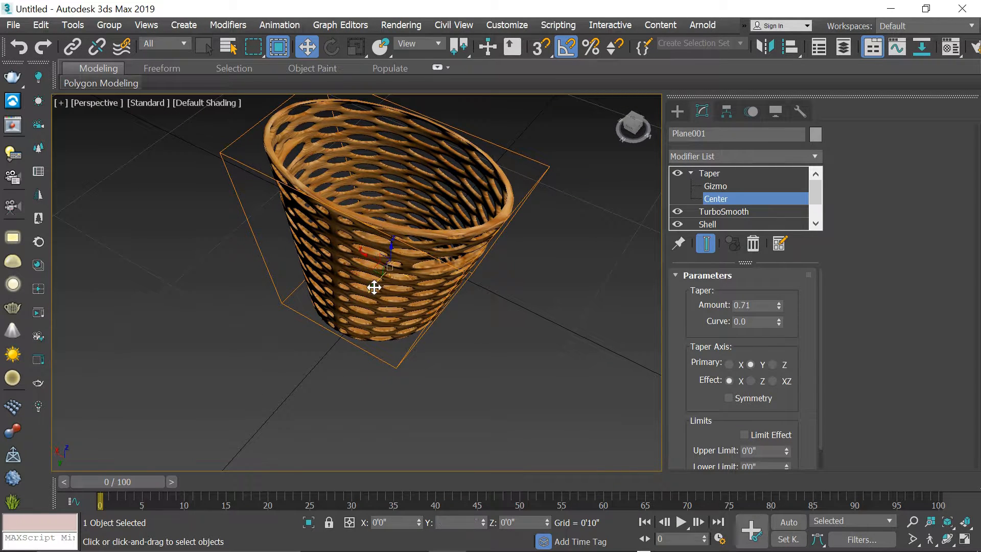
{"action": "mouse_move", "coordinate": [368, 256]}
{"action": "left_mouse_down"}
{"action": "mouse_move", "coordinate": [405, 278]}
{"action": "mouse_move", "coordinate": [383, 265]}
{"action": "left_mouse_up"}
{"action": "key", "text": "ctrl+z"}
{"action": "middle_click_drag", "start_coordinate": [476, 288], "coordinate": [514, 322], "text": "alt"}
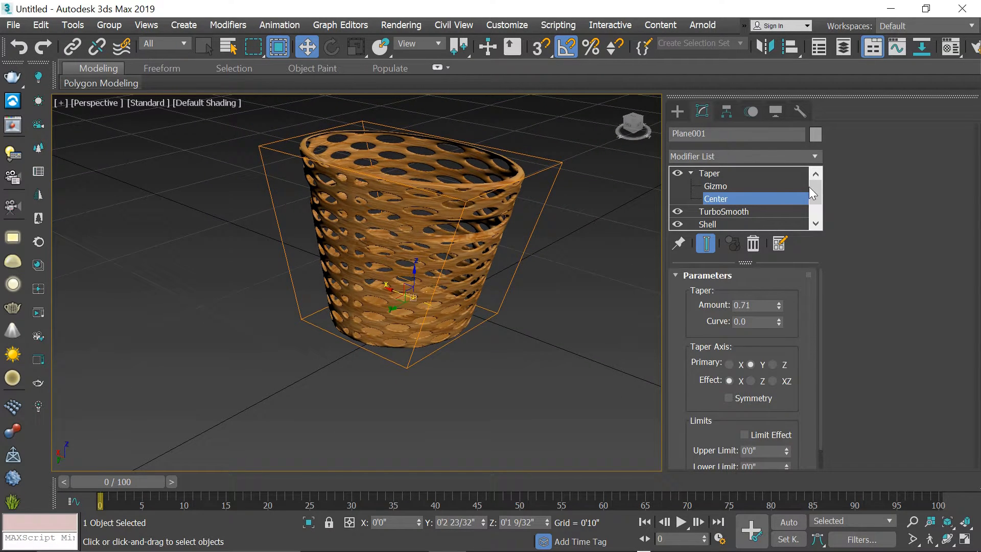
{"action": "left_click", "coordinate": [737, 177]}
{"action": "left_click", "coordinate": [571, 246]}
- Show the four-viewport layout with the basket fitted in every view and give the Left view default shading
{"action": "scroll", "coordinate": [431, 240], "scroll_direction": "up", "scroll_amount": 4}
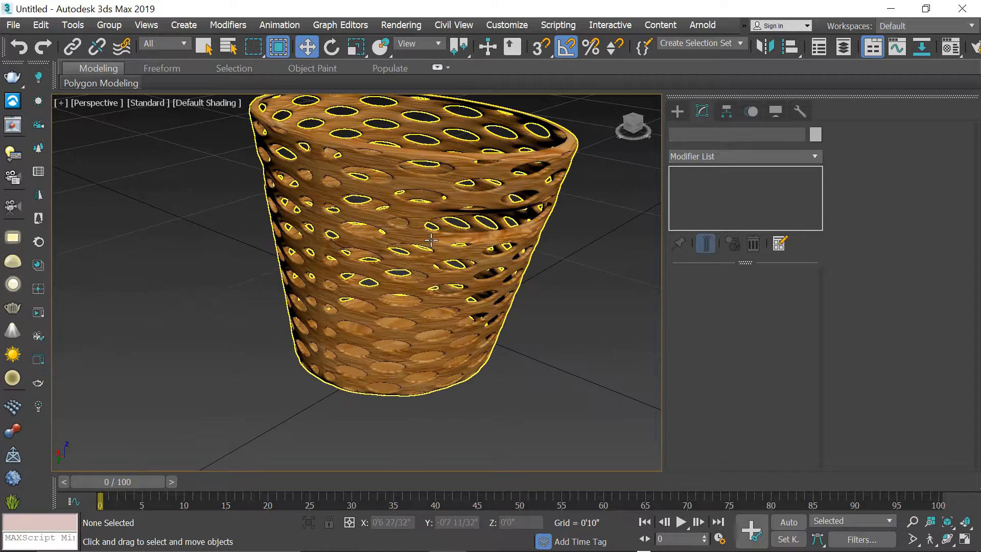
{"action": "middle_click_drag", "start_coordinate": [431, 240], "coordinate": [559, 291]}
{"action": "key", "text": "alt+w"}
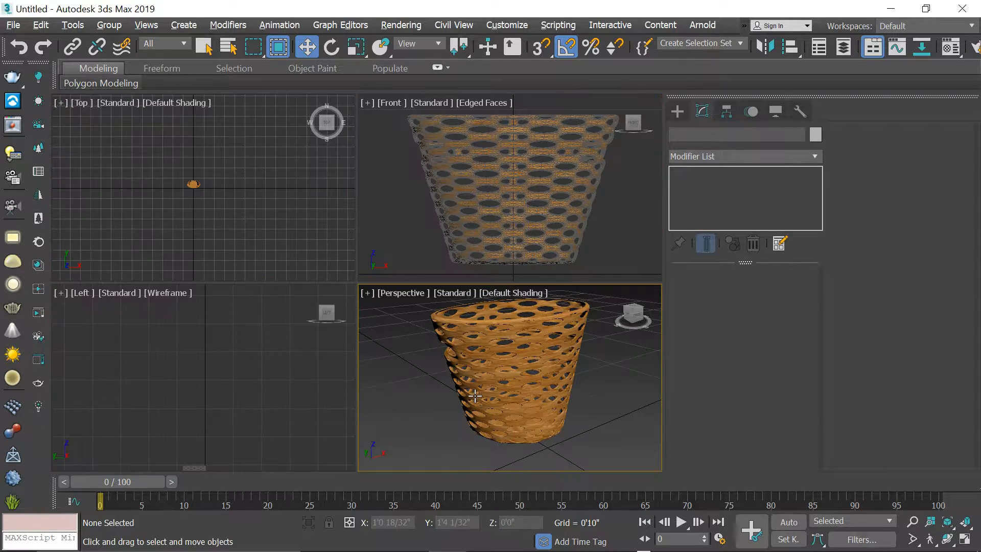
{"action": "key", "text": "ctrl+shift+z"}
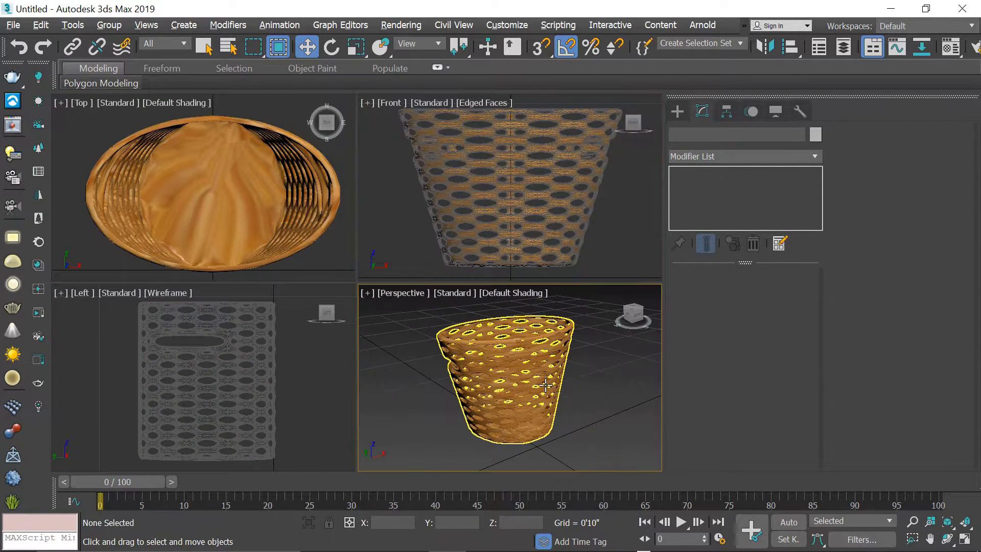
{"action": "left_click", "coordinate": [207, 407]}
{"action": "key", "text": "F3"}
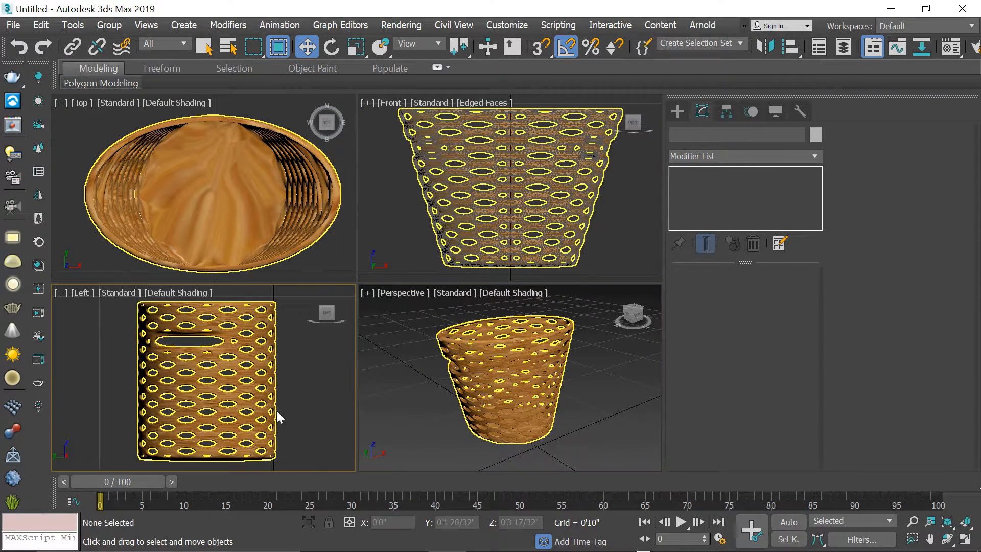
- Maximize the perspective view and examine the tapered basket's rim, interior and wood texture up close
{"action": "left_click", "coordinate": [576, 399]}
{"action": "key", "text": "alt+w"}
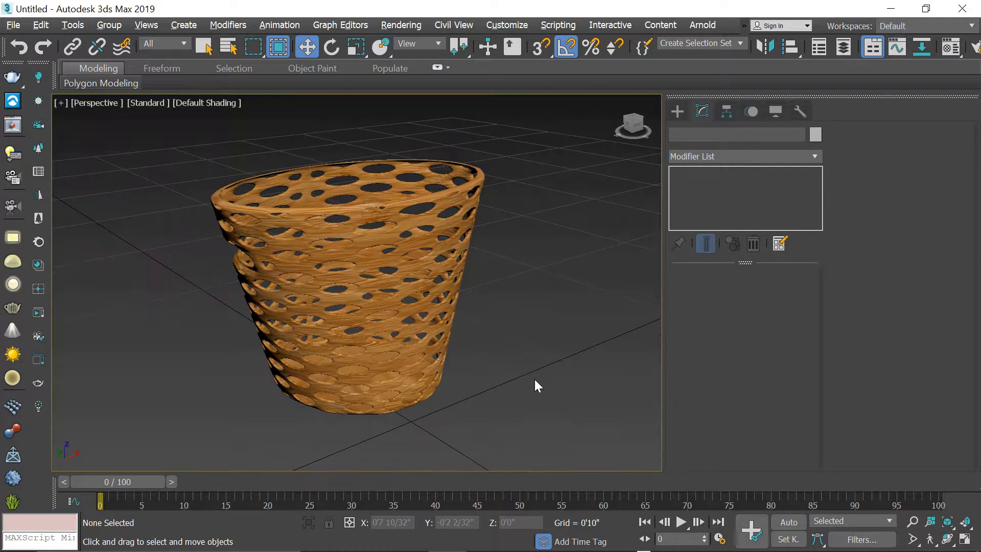
{"action": "scroll", "coordinate": [511, 327], "scroll_direction": "up", "scroll_amount": 3}
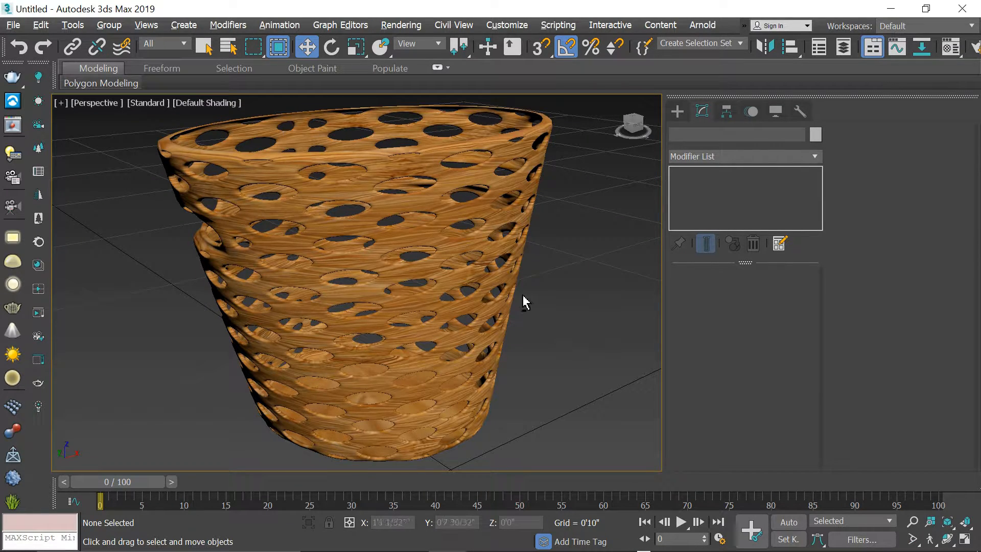
{"action": "middle_click_drag", "start_coordinate": [525, 296], "coordinate": [552, 321], "text": "alt"}
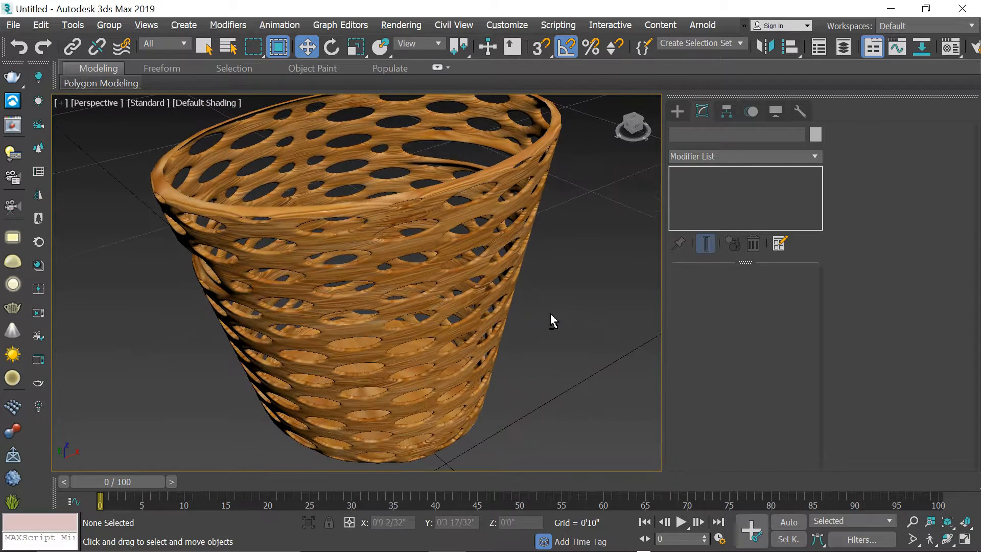